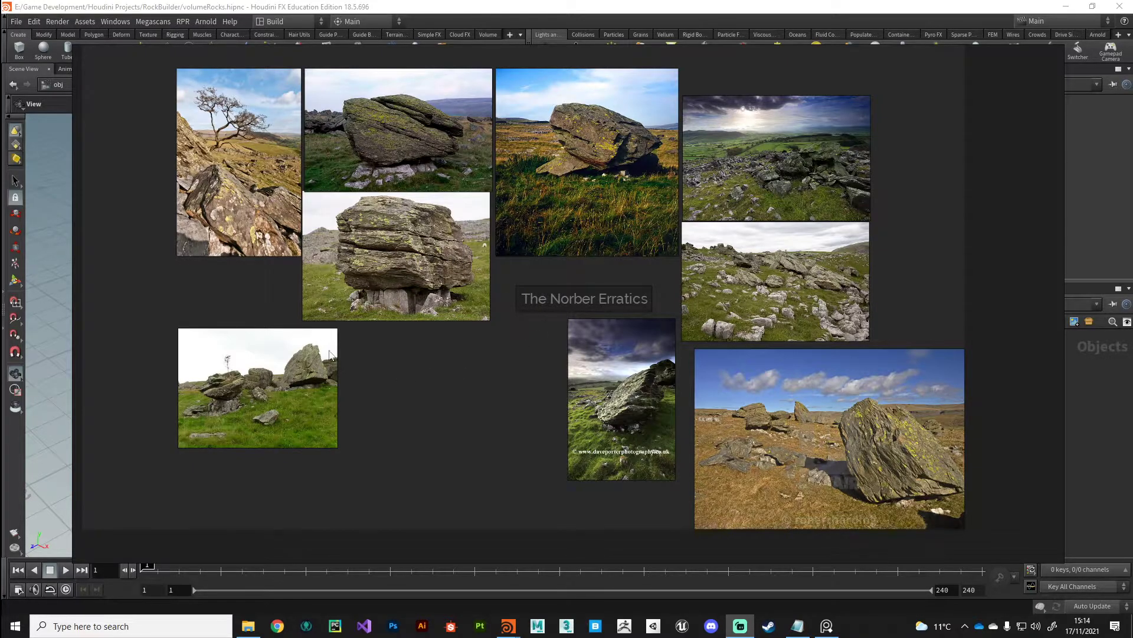
Examine the layered boulder on its stone pedestal up close and within the full Norber Erratics reference board.
scroll(418, 292, "up", 4)
scroll(417, 293, "up", 3)
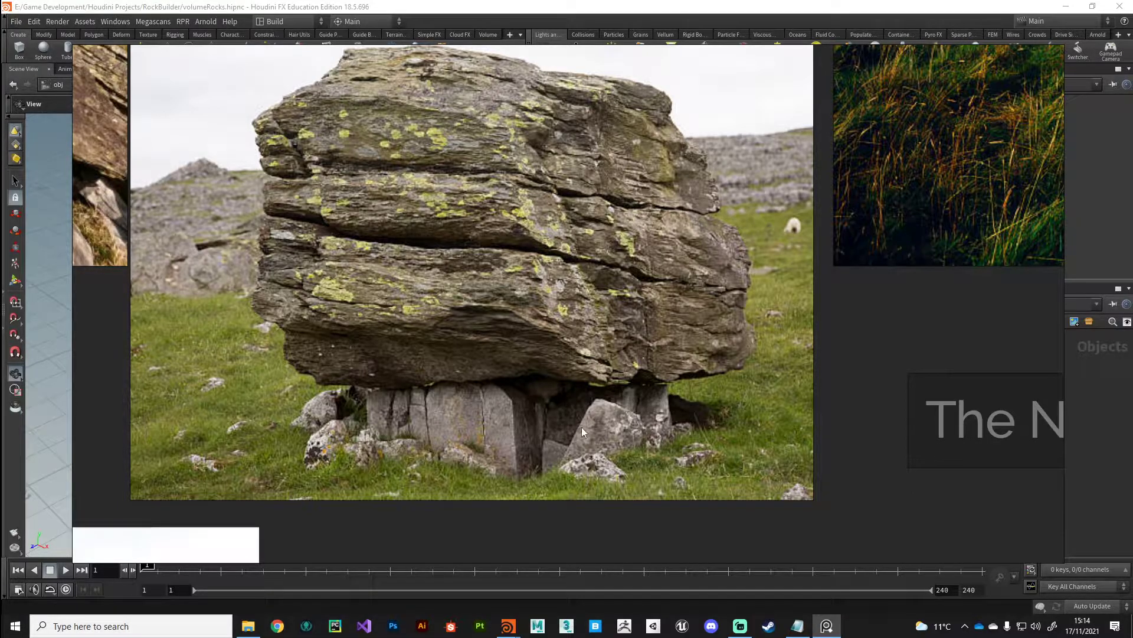
scroll(584, 427, "down", 6)
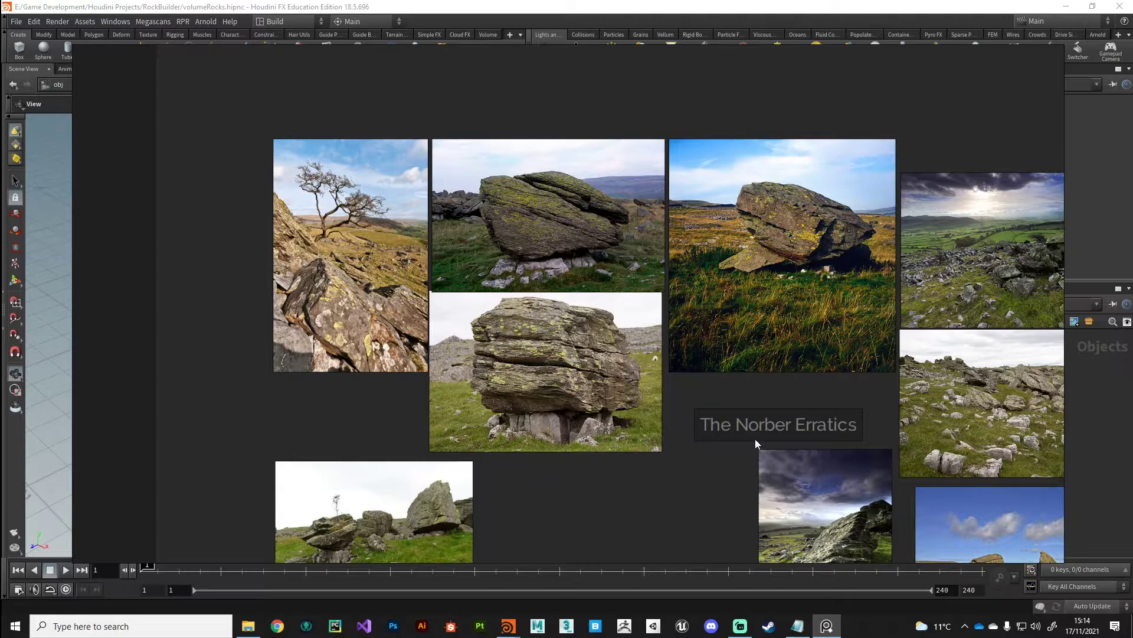
middle_click_drag(695, 494, 455, 413)
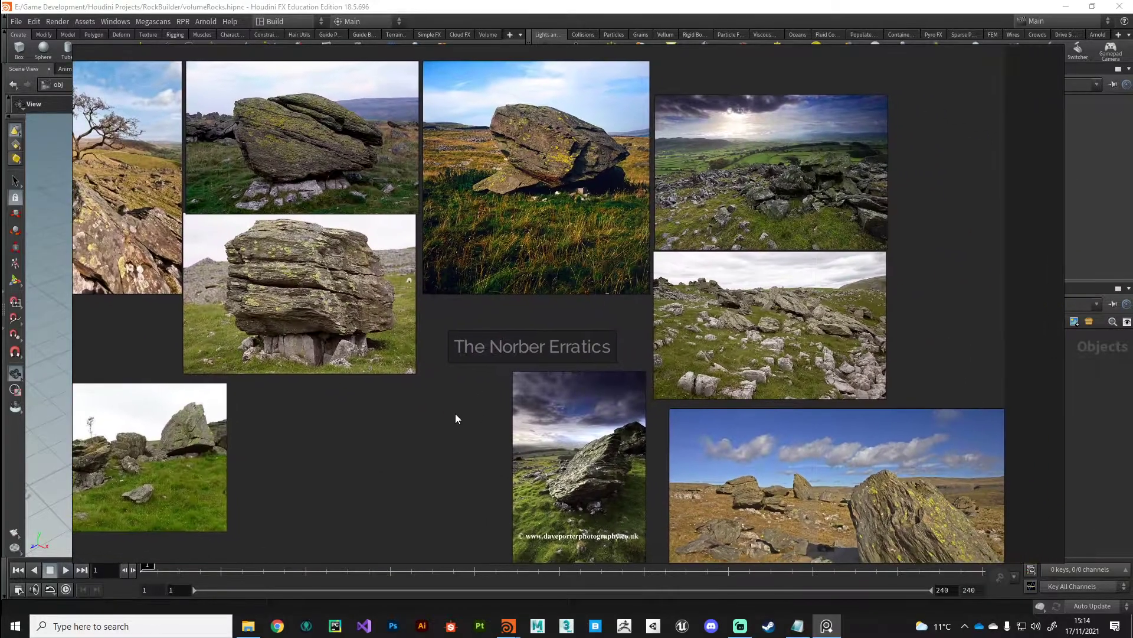
middle_click_drag(470, 470, 516, 455)
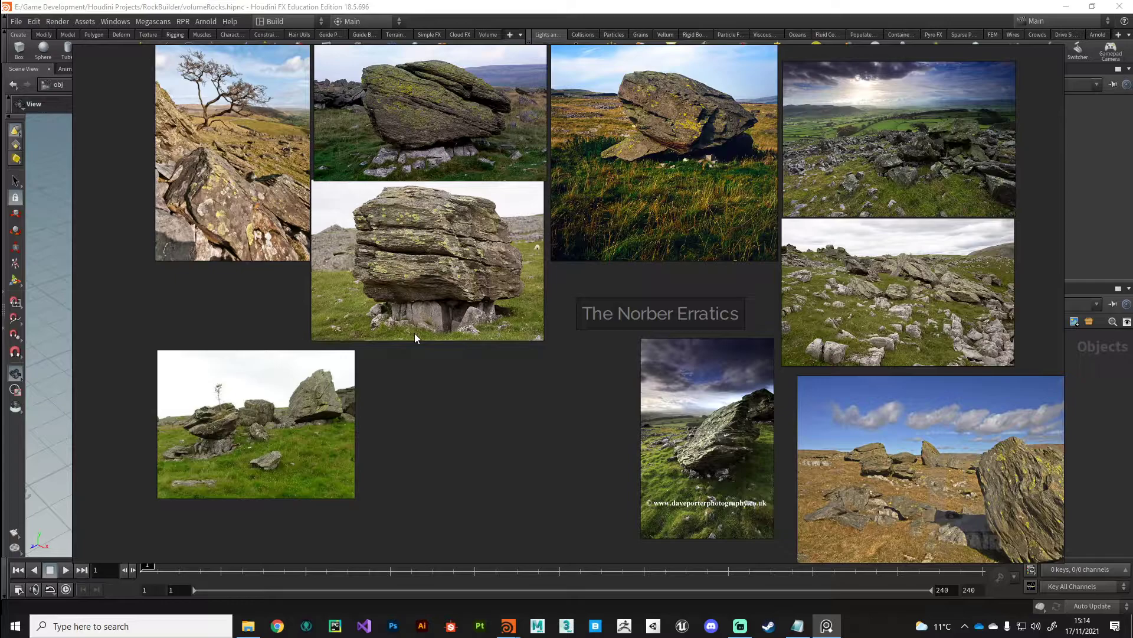
scroll(524, 362, "down", 2)
mouse_move(557, 398)
middle_mouse_down()
mouse_move(513, 359)
mouse_move(558, 386)
middle_mouse_up()
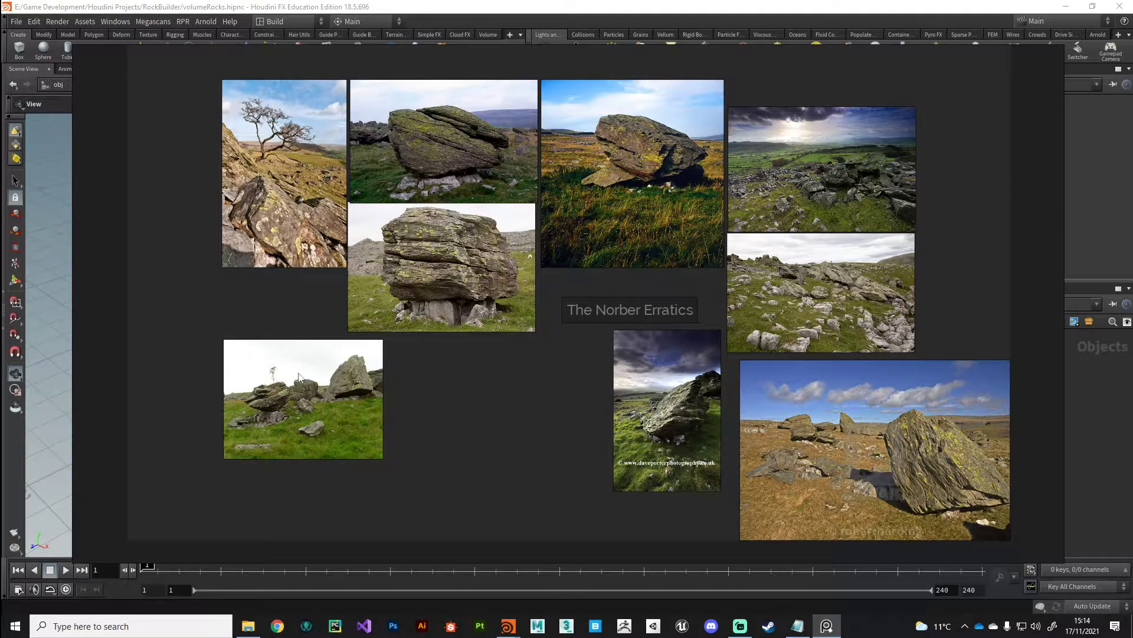
Examine the angular rocks in the lone tree photo and compare them with the two neighbouring perched boulders.
scroll(300, 376, "up", 10)
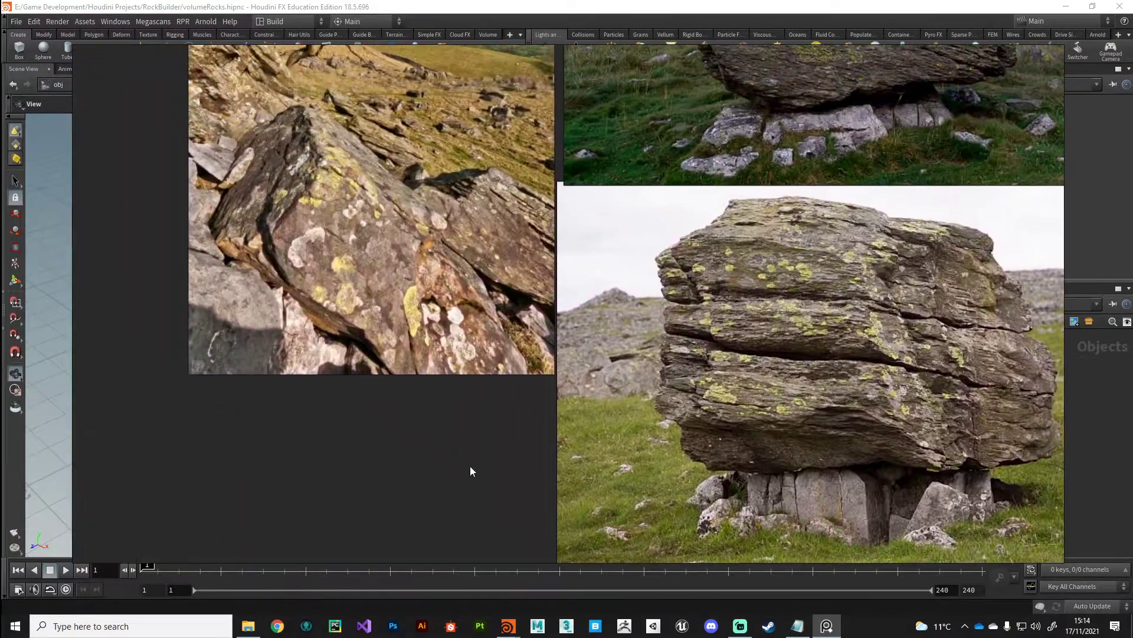
scroll(470, 465, "down", 2)
middle_click_drag(457, 295, 480, 361)
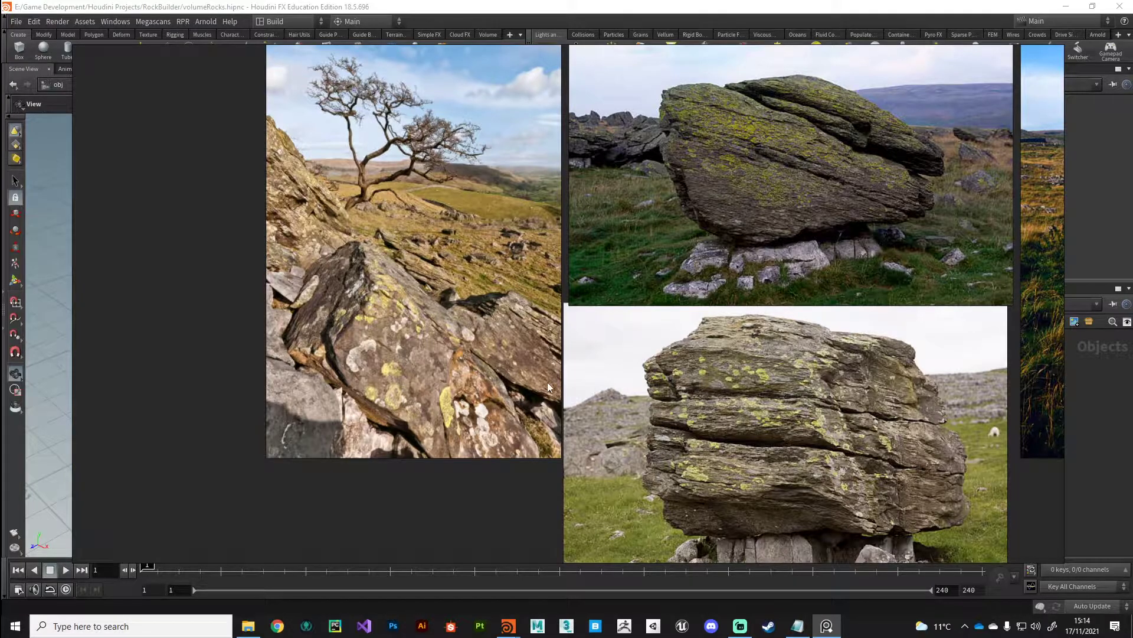
scroll(487, 384, "down", 1)
scroll(375, 333, "up", 2)
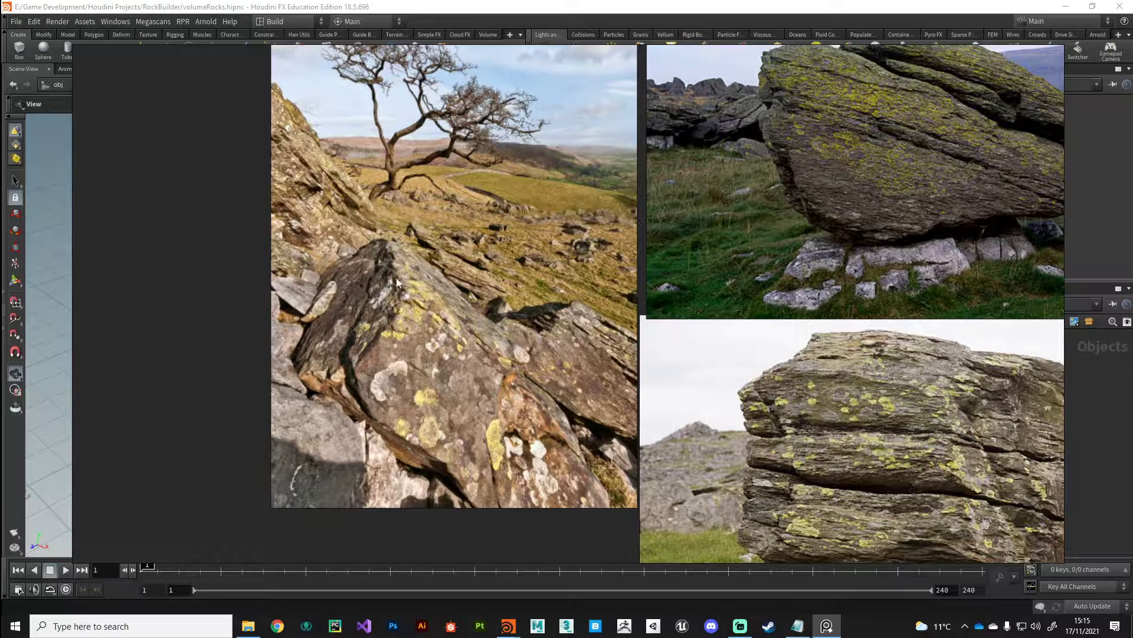
scroll(363, 319, "down", 2)
scroll(410, 342, "up", 1)
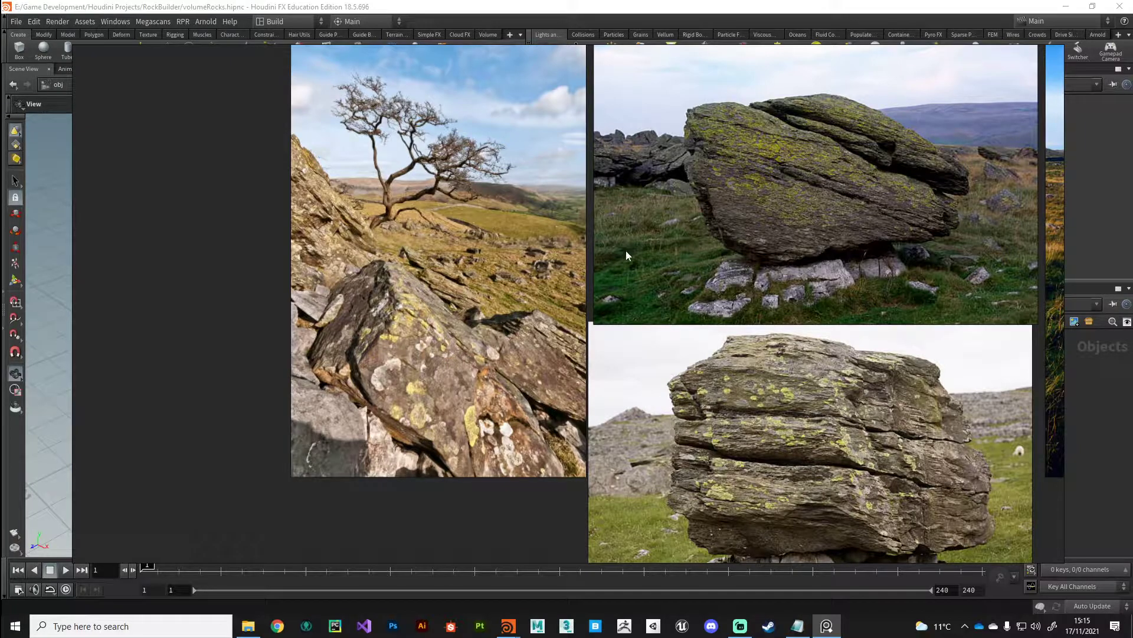
scroll(668, 201, "down", 1)
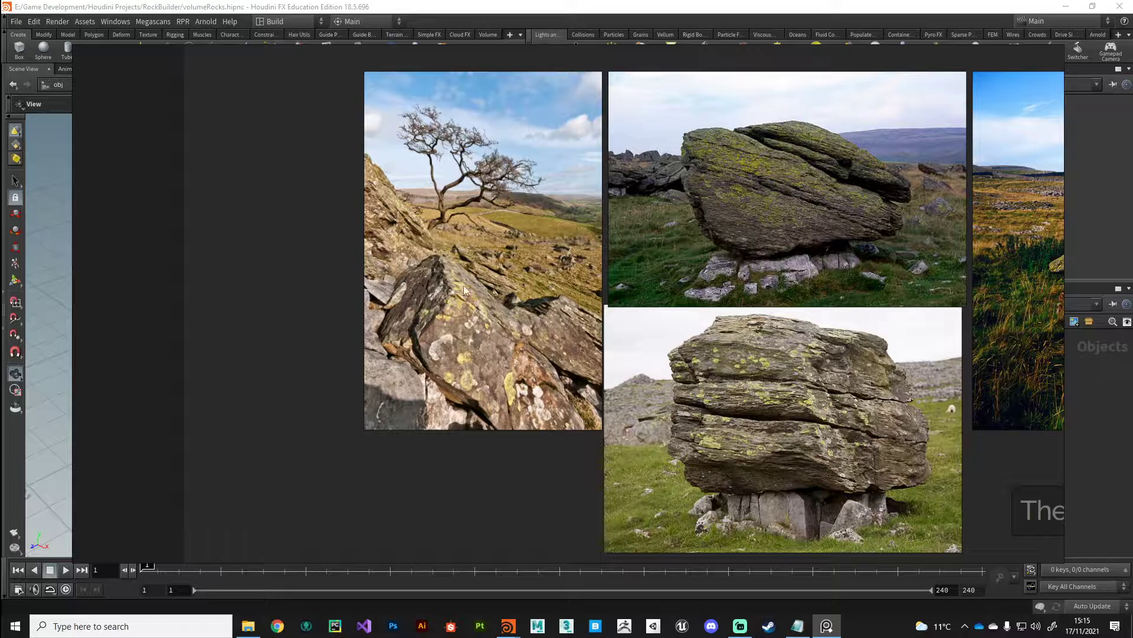
Examine the boulder shapes in the grassy slope photo with the small sapling, and return to the perched boulder photos.
scroll(531, 372, "down", 2)
middle_click_drag(540, 384, 474, 223)
scroll(451, 383, "up", 7)
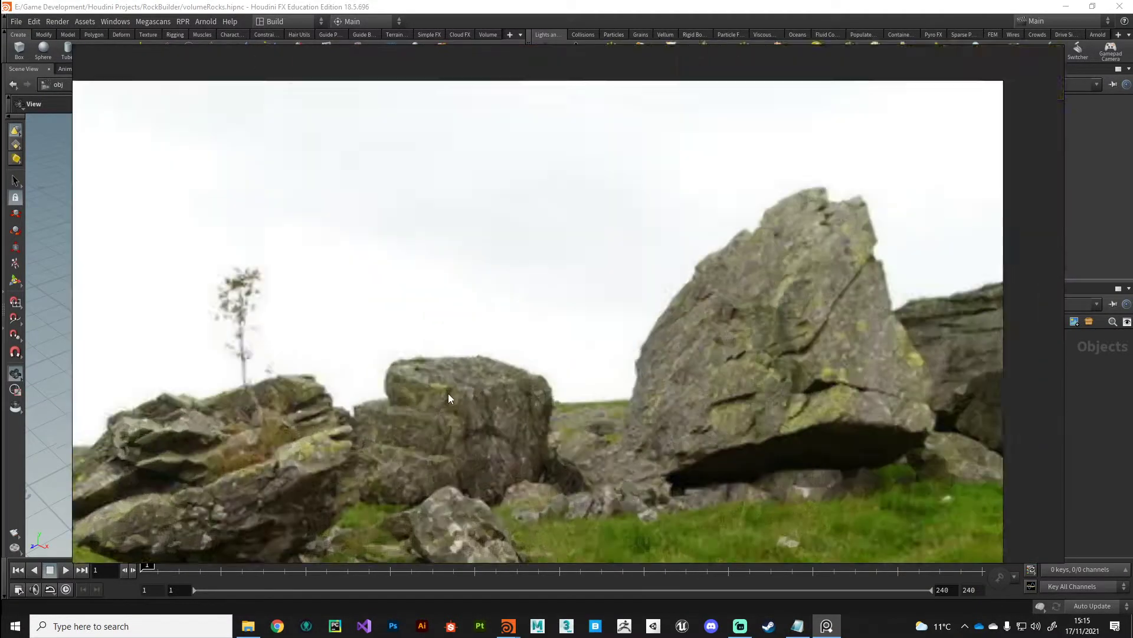
scroll(478, 410, "down", 2)
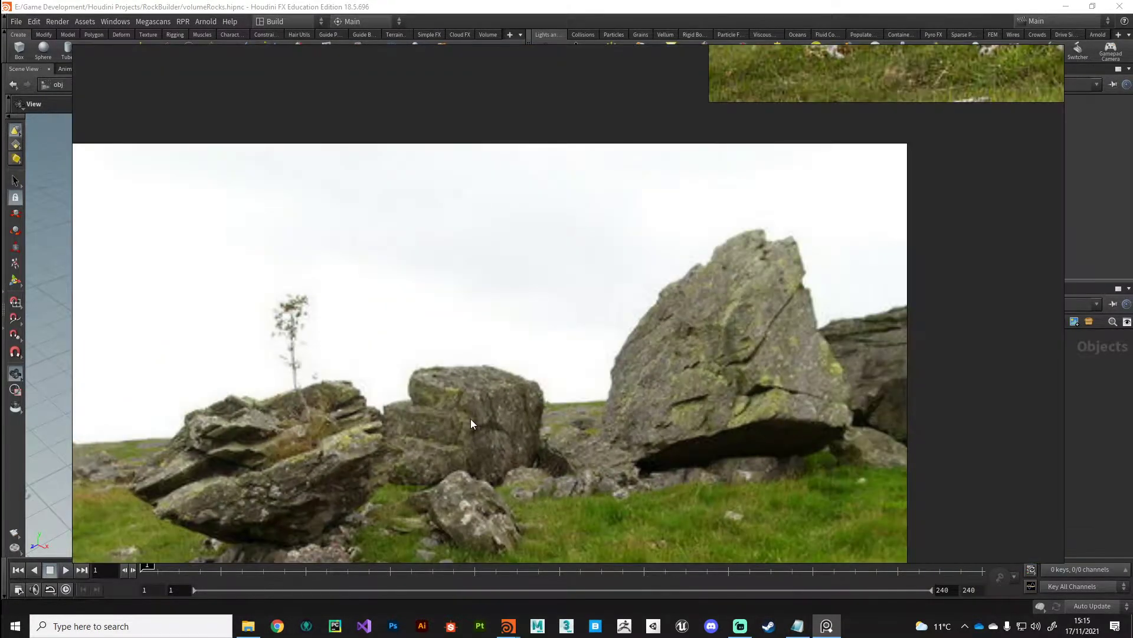
scroll(531, 388, "down", 3)
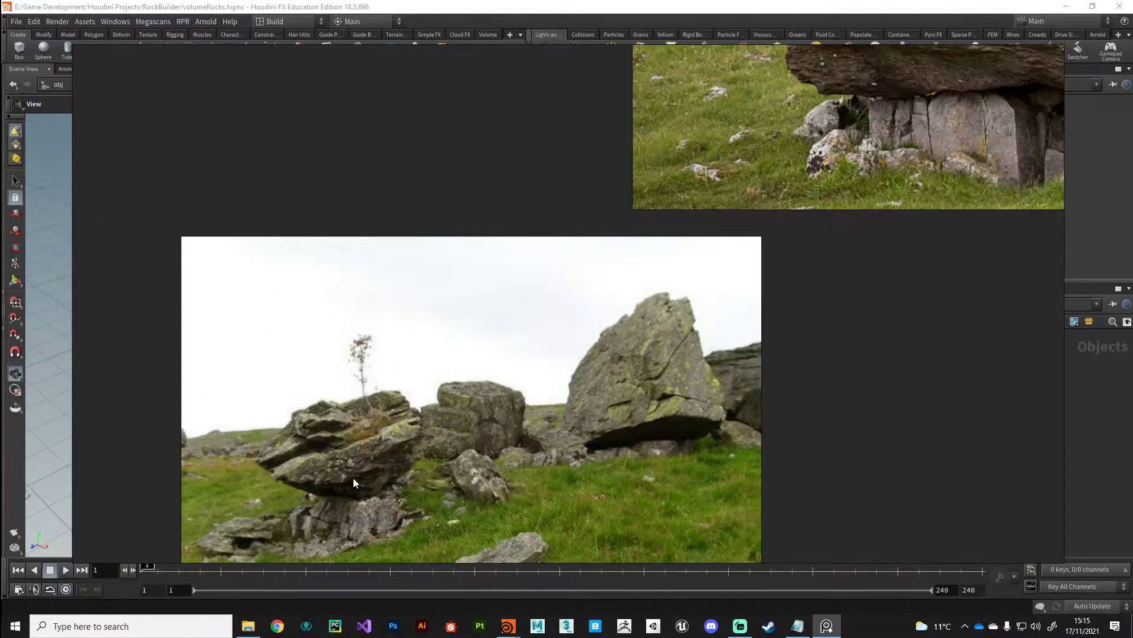
middle_click_drag(353, 477, 340, 405)
middle_click_drag(579, 285, 506, 355)
scroll(546, 290, "down", 2)
middle_click_drag(530, 190, 475, 372)
scroll(470, 346, "down", 1)
middle_click_drag(448, 240, 381, 360)
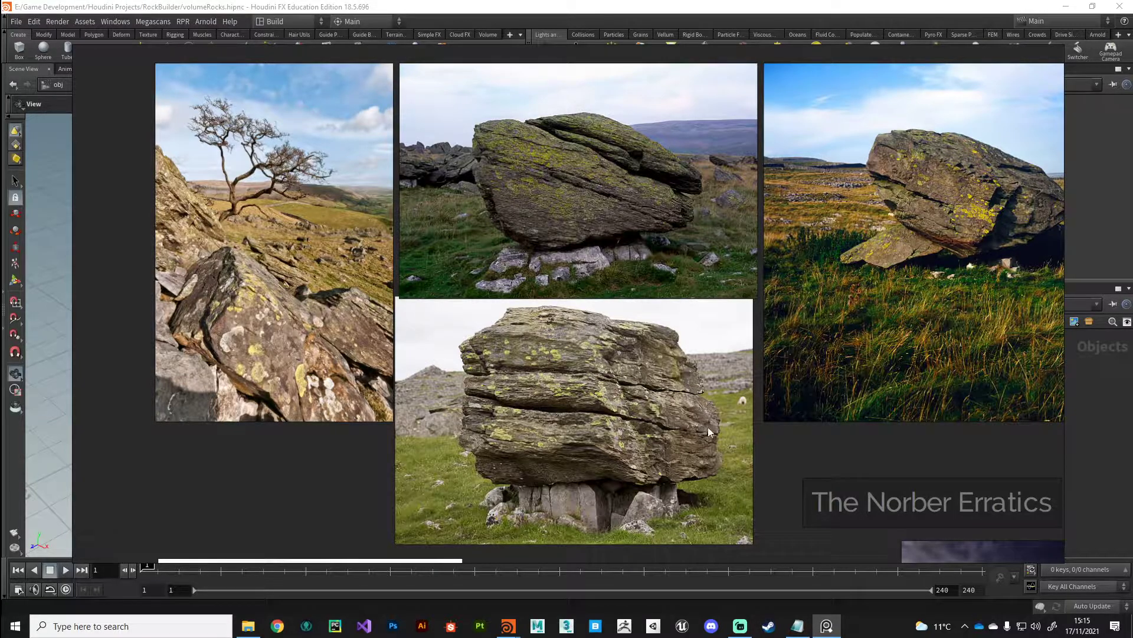
Examine the scattered rocks in the cloudy hillside photo and the large leaning boulder in the brown moorland photo.
scroll(505, 371, "down", 3)
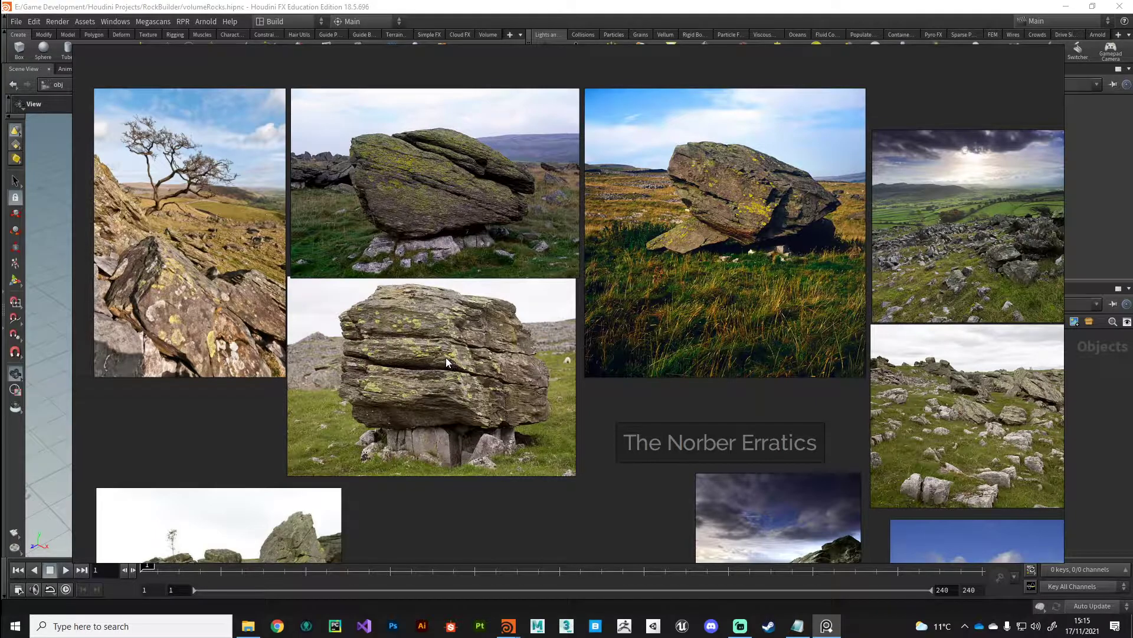
middle_click_drag(775, 217, 547, 171)
middle_click_drag(830, 361, 718, 323)
scroll(719, 323, "up", 4)
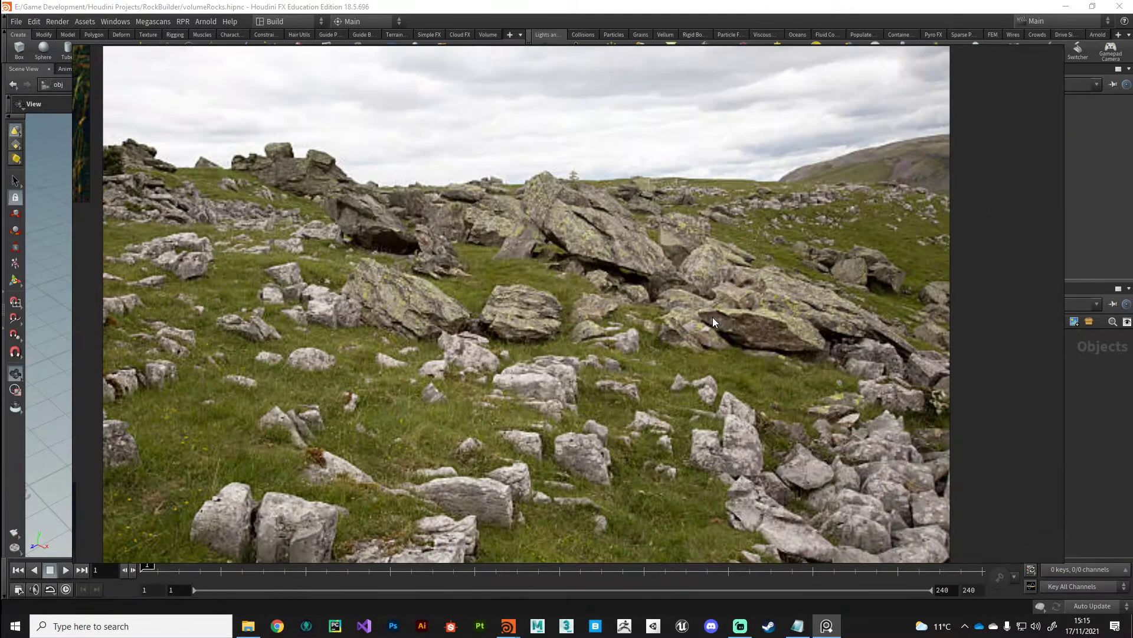
middle_click_drag(496, 202, 565, 257)
scroll(564, 257, "down", 1)
middle_click_drag(387, 326, 457, 236)
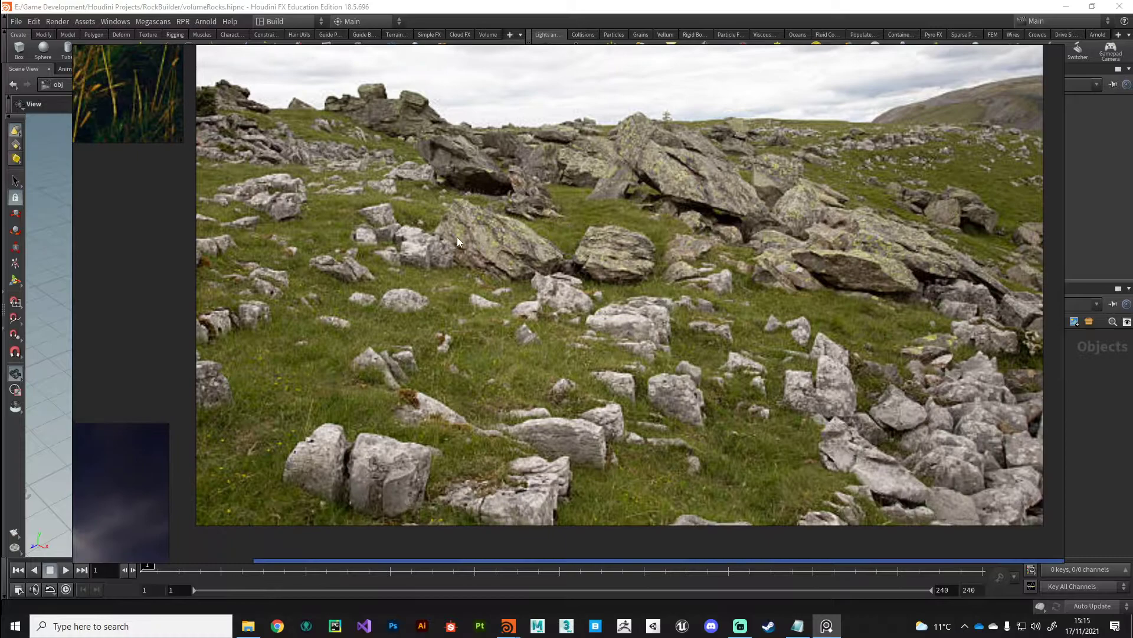
scroll(604, 357, "down", 3)
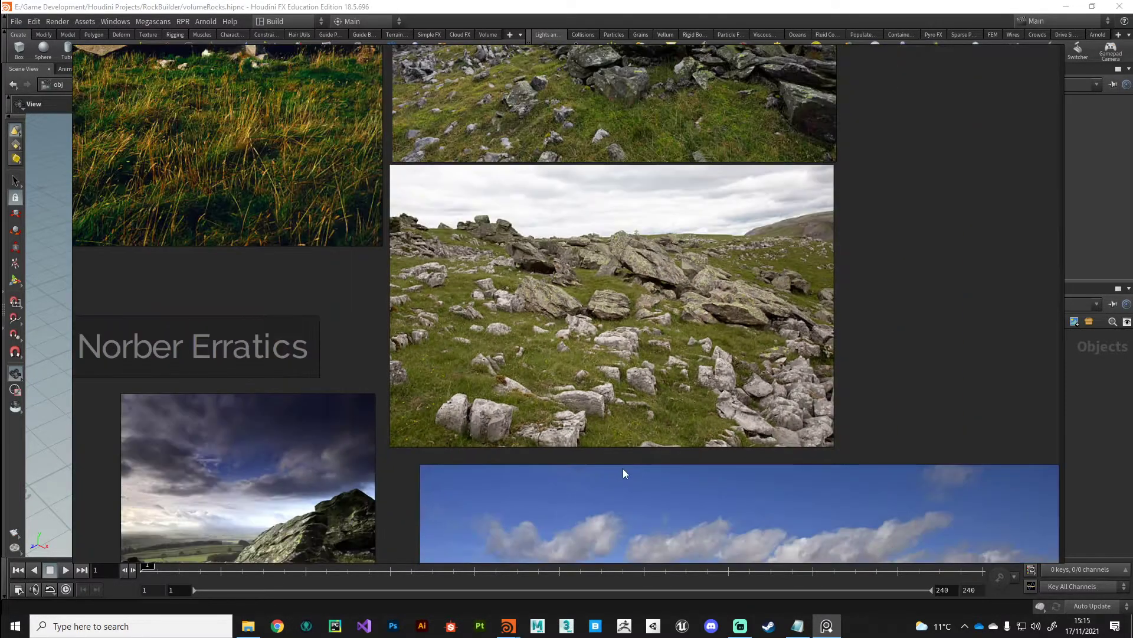
middle_click_drag(622, 469, 565, 197)
middle_click_drag(678, 435, 799, 203)
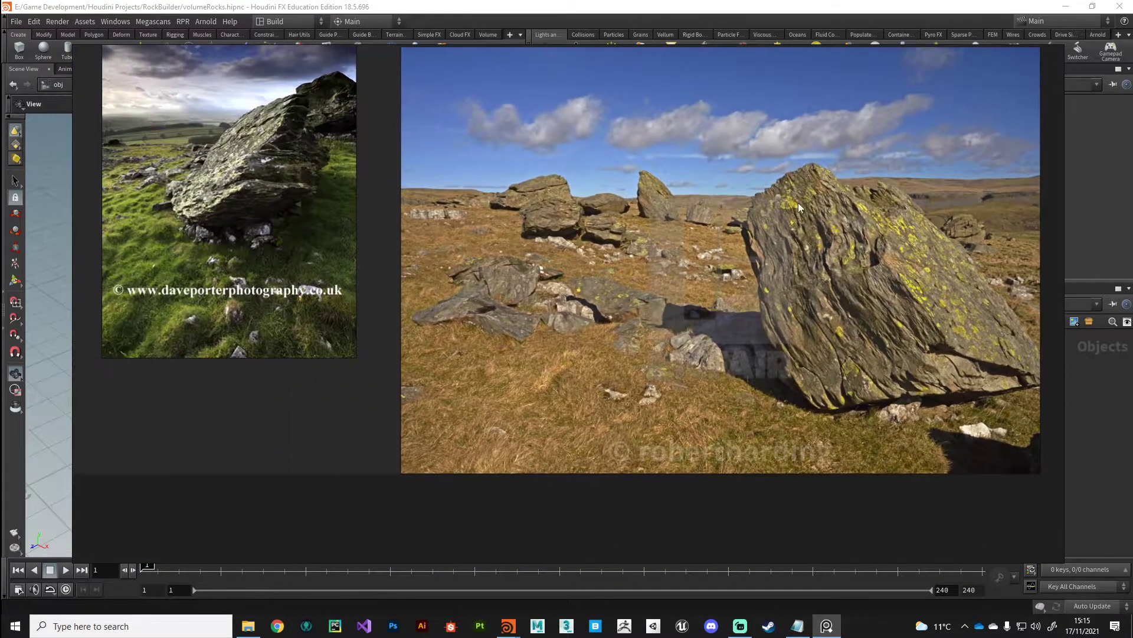
scroll(820, 230, "down", 3)
middle_click_drag(230, 189, 512, 253)
middle_click_drag(414, 234, 526, 313)
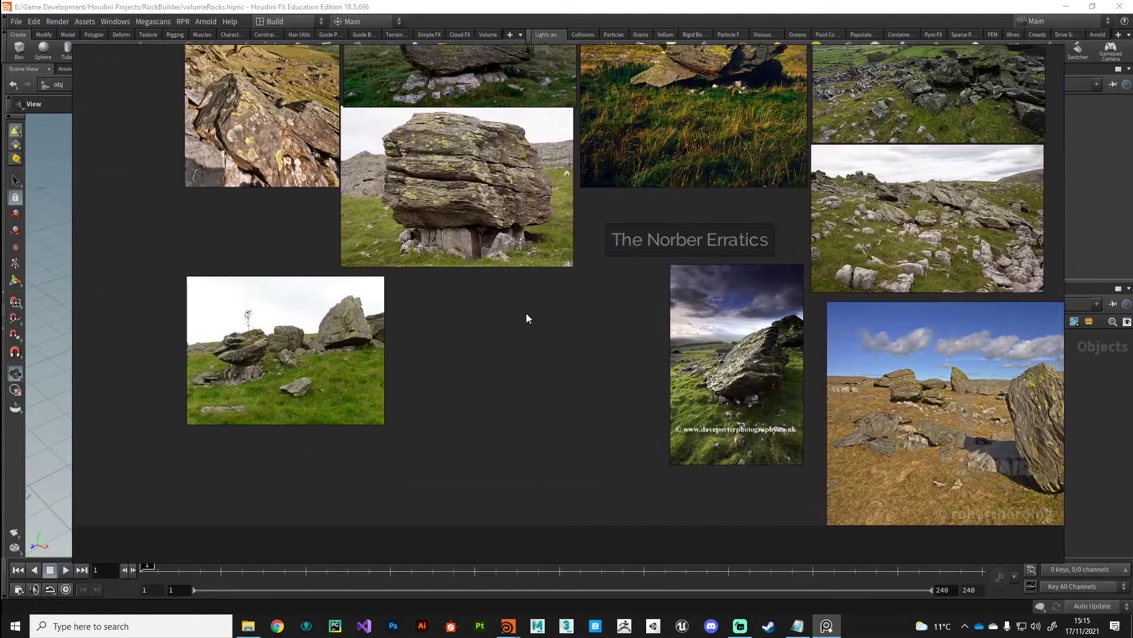
Examine the horizontal layers and cracks of the pedestal boulder and compare them with the boulder in the golden grass photo.
scroll(431, 142, "up", 3)
scroll(441, 191, "up", 3)
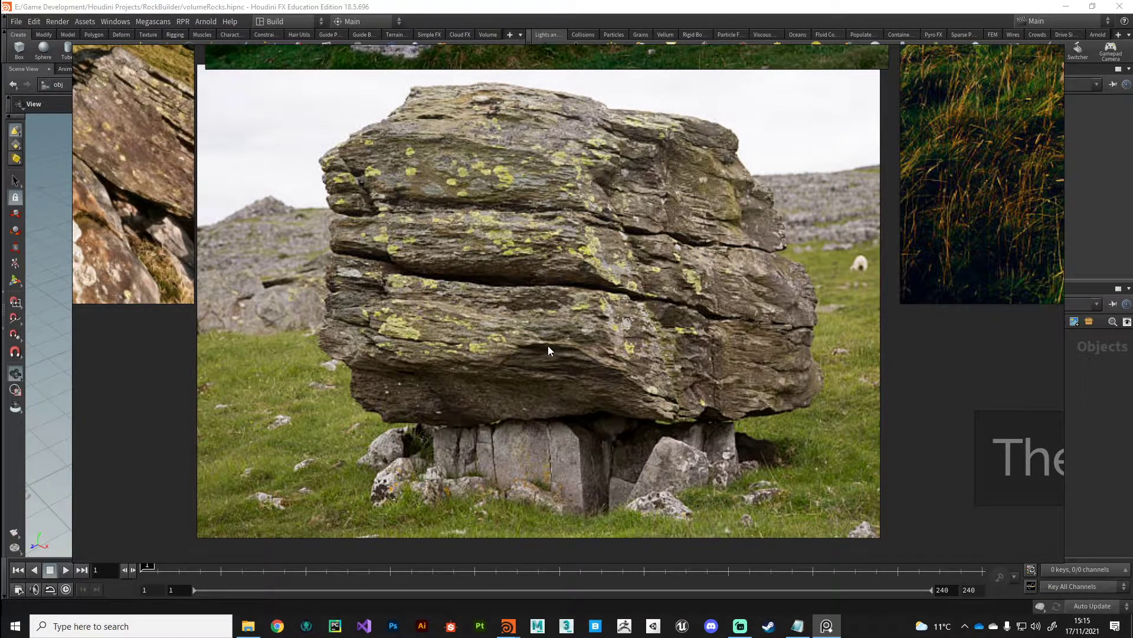
scroll(647, 395, "down", 2)
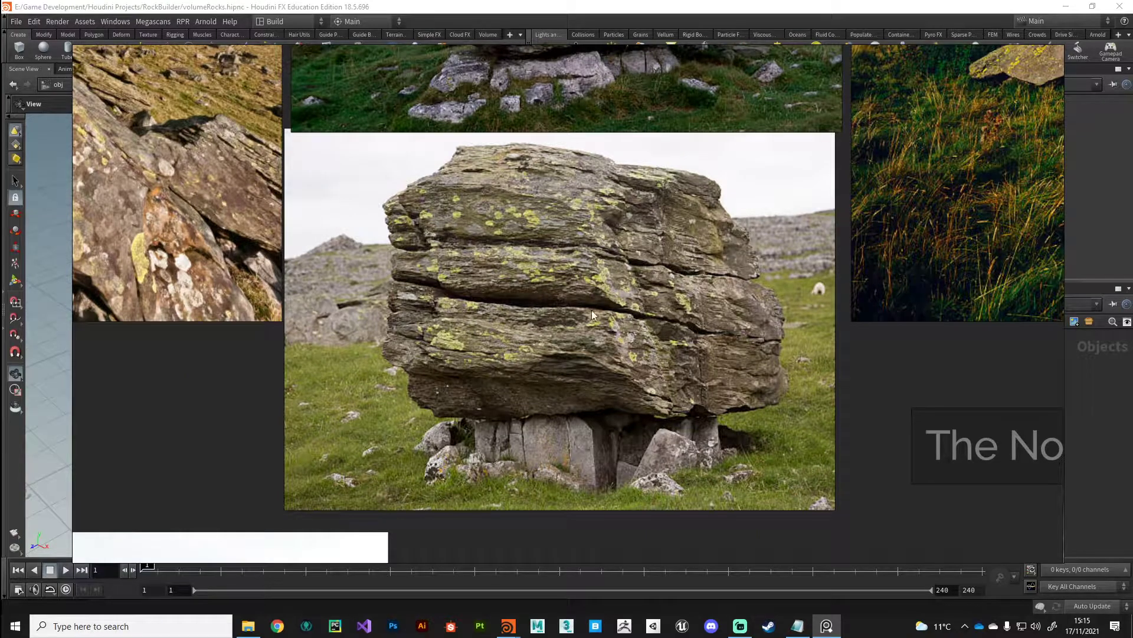
scroll(562, 378, "up", 1)
scroll(572, 342, "down", 3)
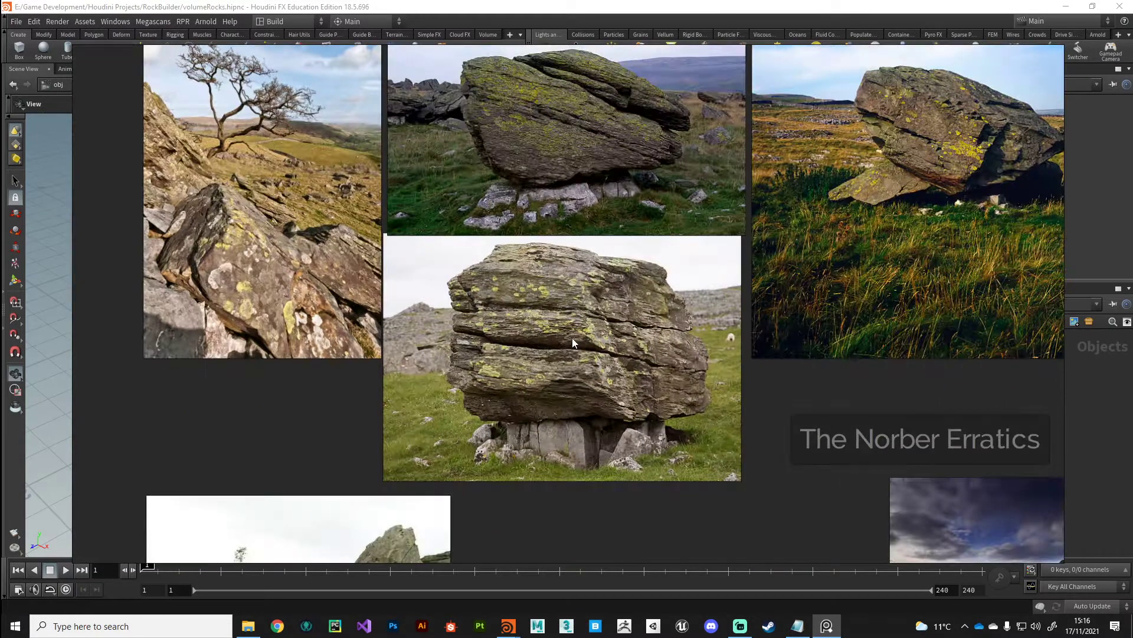
middle_click_drag(583, 300, 566, 325)
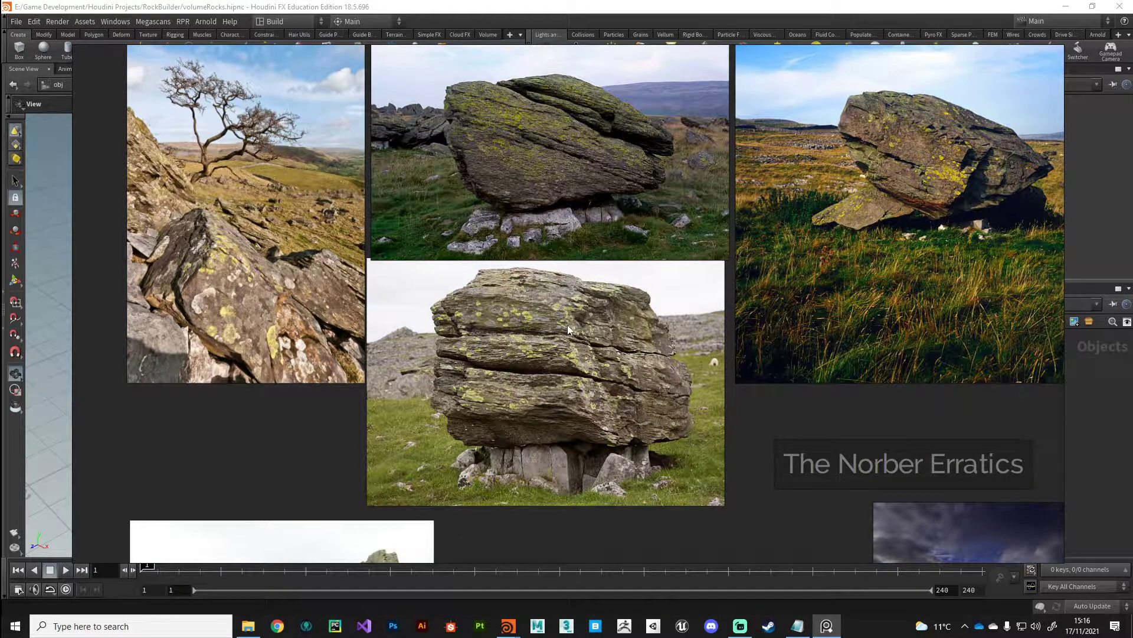
middle_click_drag(755, 282, 543, 320)
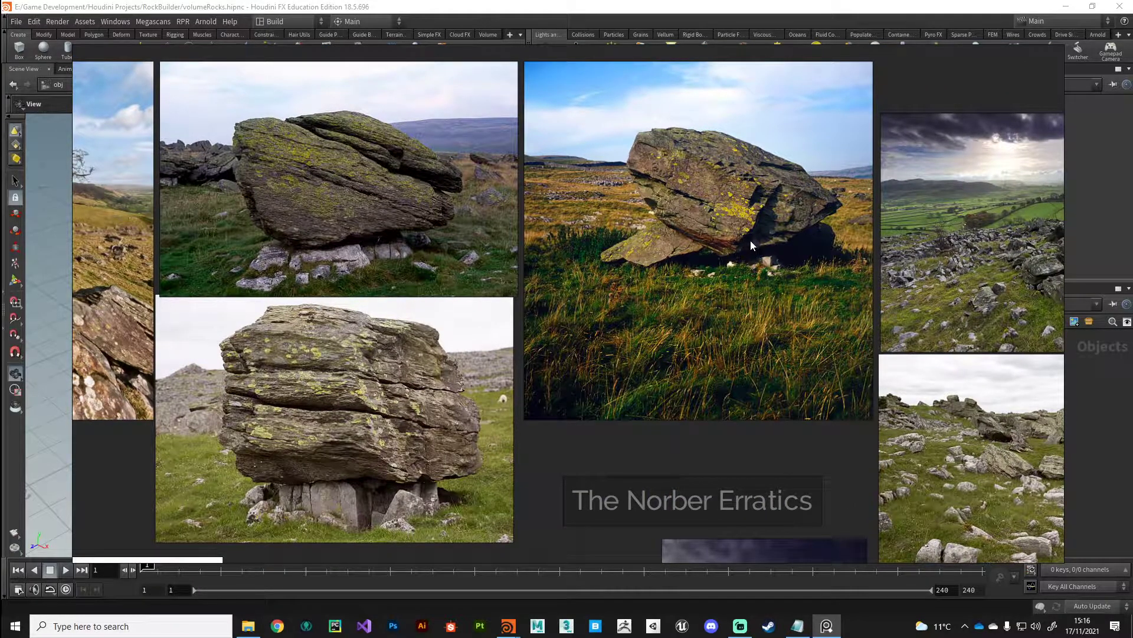
middle_click_drag(788, 367, 631, 360)
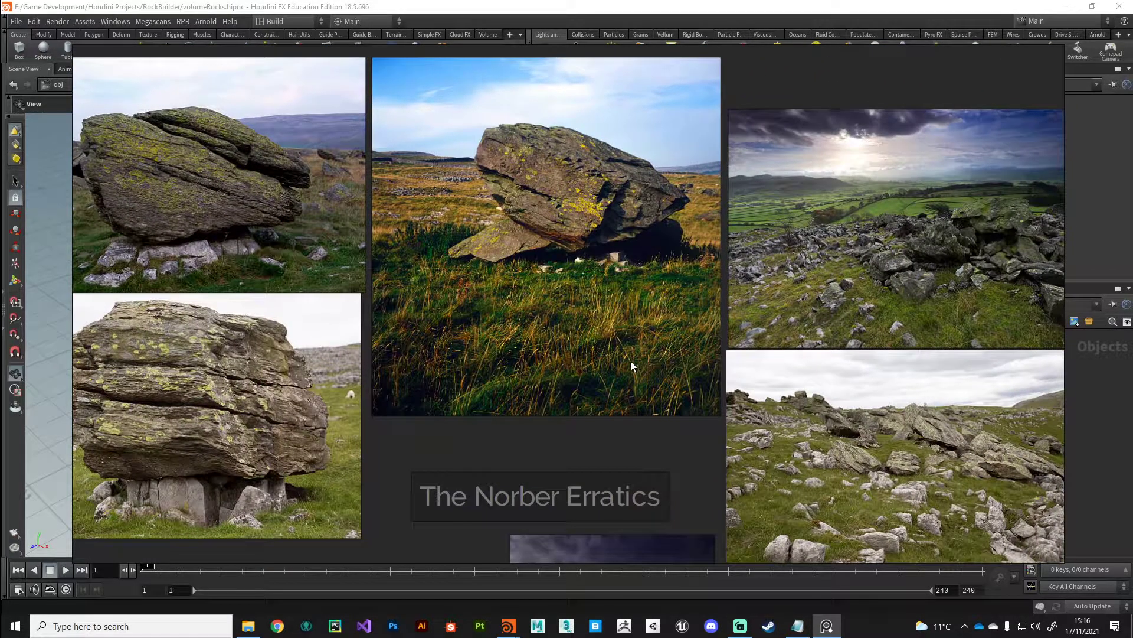
middle_click_drag(687, 389, 596, 384)
scroll(710, 402, "down", 3)
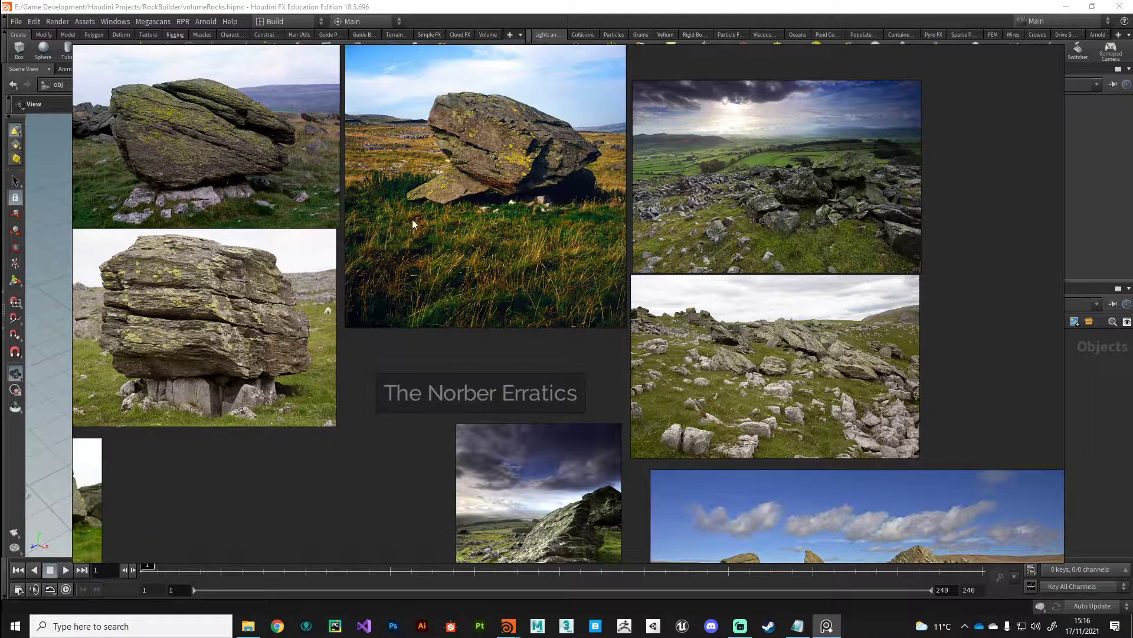
Compare the overall boulder forms across the board, looking closely at the golden grass boulder and the pedestal boulder.
middle_click_drag(284, 475, 440, 353)
scroll(441, 353, "down", 3)
middle_click_drag(249, 242, 351, 279)
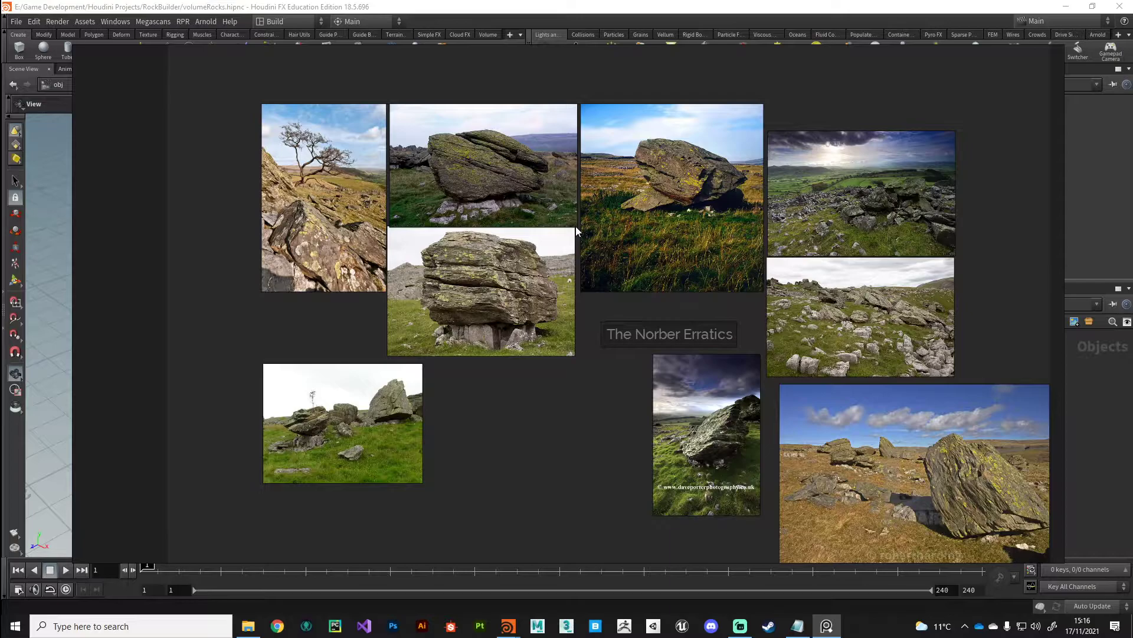
scroll(674, 204, "up", 2)
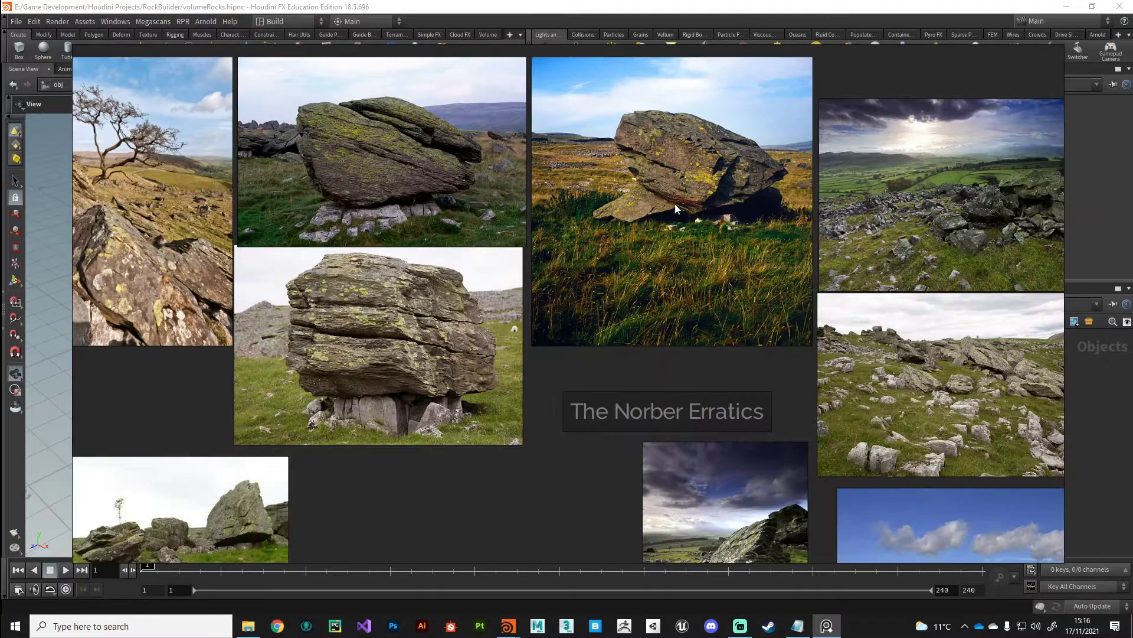
scroll(674, 204, "up", 2)
middle_click_drag(630, 228, 628, 281)
scroll(413, 428, "down", 1)
middle_click_drag(338, 557, 371, 424)
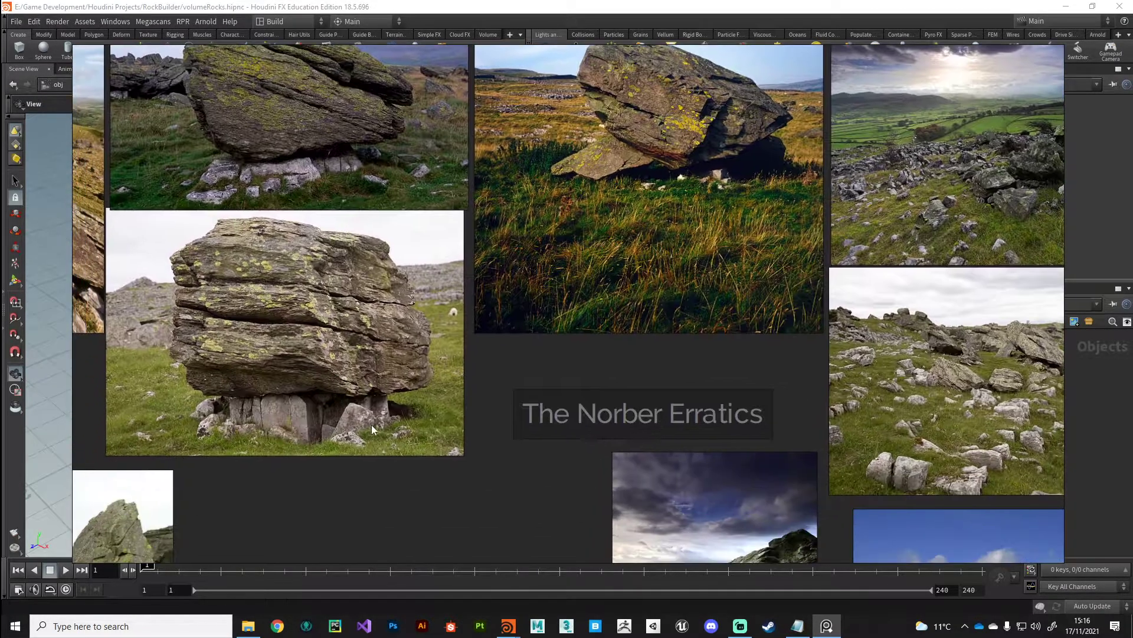
scroll(463, 459, "down", 1)
middle_click_drag(530, 511, 480, 395)
middle_click_drag(496, 502, 478, 404)
middle_click_drag(861, 457, 713, 395)
middle_click_drag(297, 367, 481, 443)
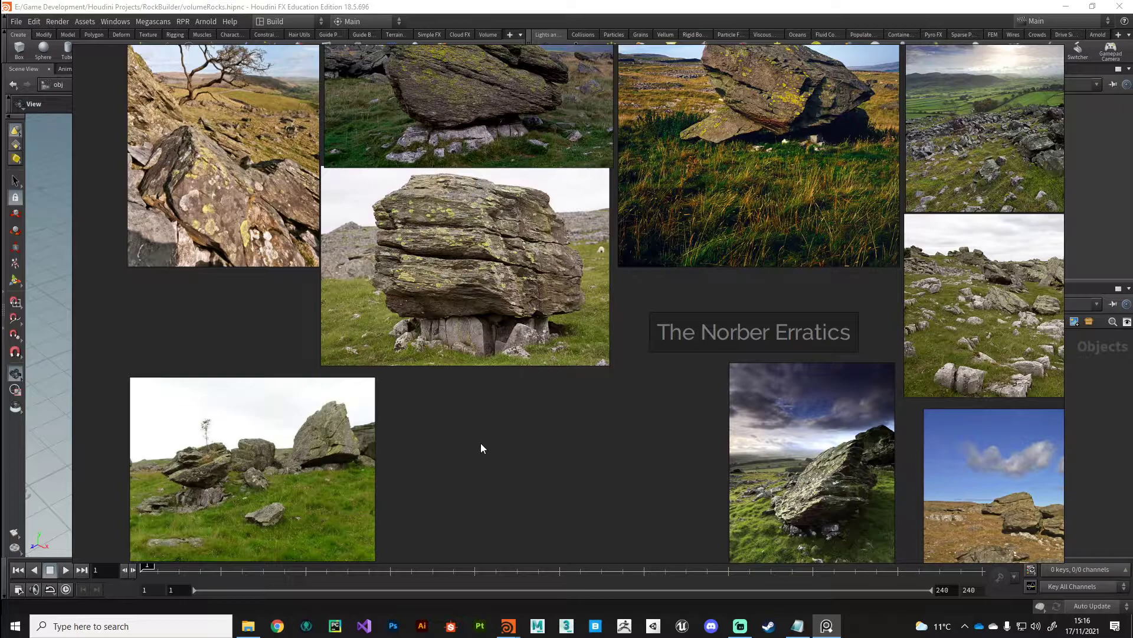
Compare the perched boulders with the smaller rocks in the grassy slope photo, and review the hillside references.
scroll(473, 371, "up", 3)
middle_click_drag(480, 288, 506, 428)
scroll(501, 401, "down", 3)
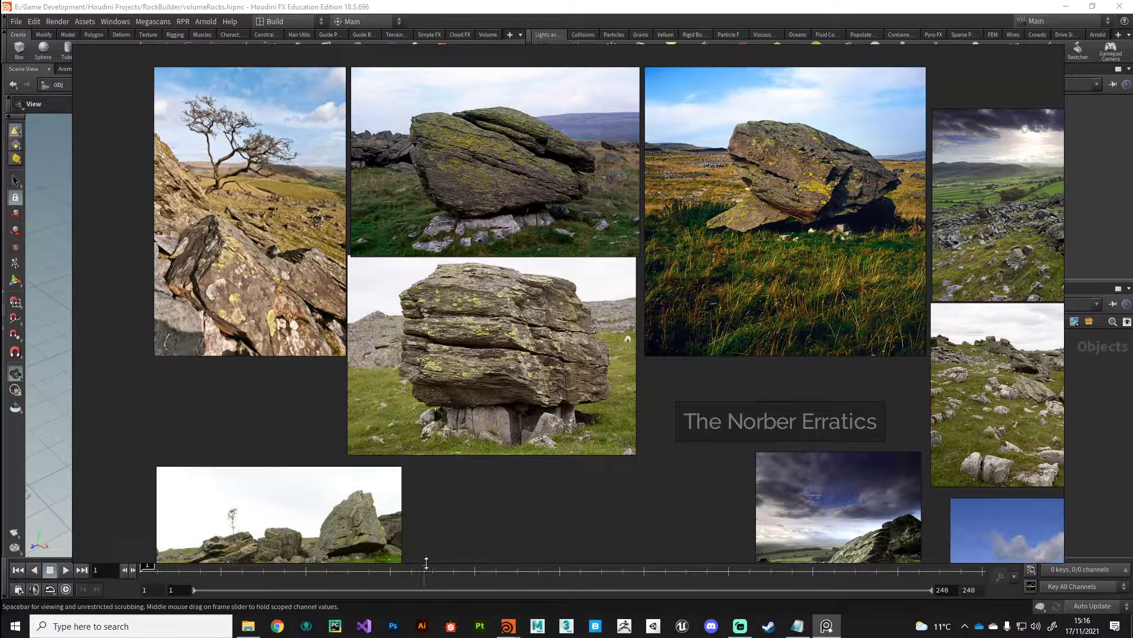
scroll(419, 459, "down", 2)
scroll(224, 460, "up", 3)
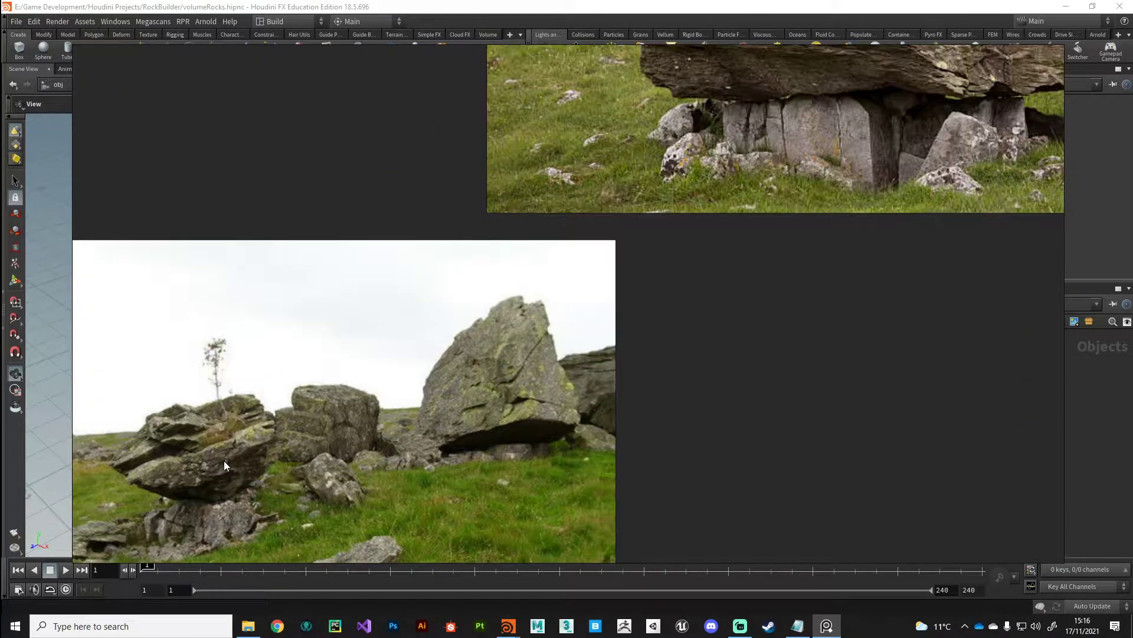
scroll(385, 450, "down", 1)
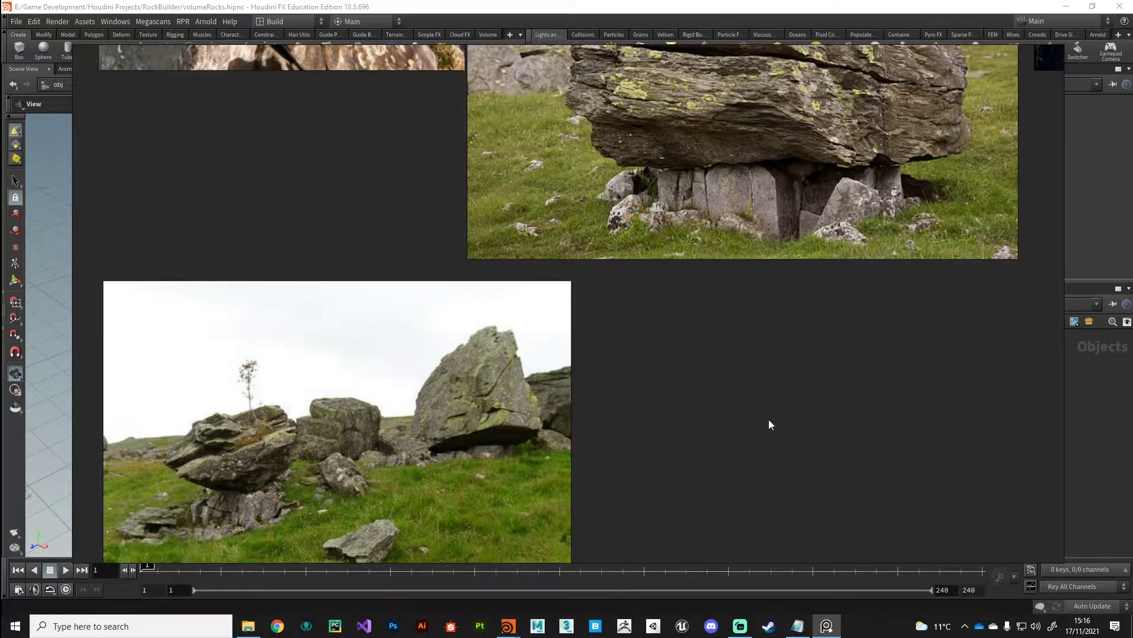
middle_click_drag(768, 422, 632, 449)
scroll(632, 449, "down", 1)
scroll(633, 449, "down", 2)
scroll(311, 535, "up", 1)
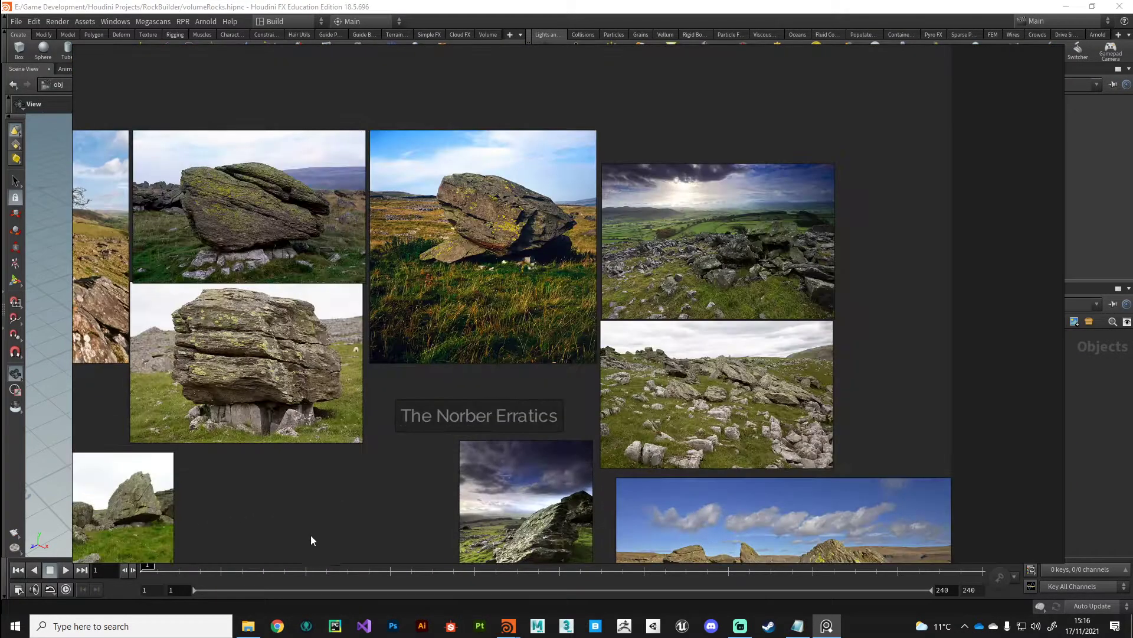
Review the full board of Norber Erratics photos once more and switch back to Houdini.
scroll(410, 459, "down", 1)
middle_click_drag(403, 437, 414, 372)
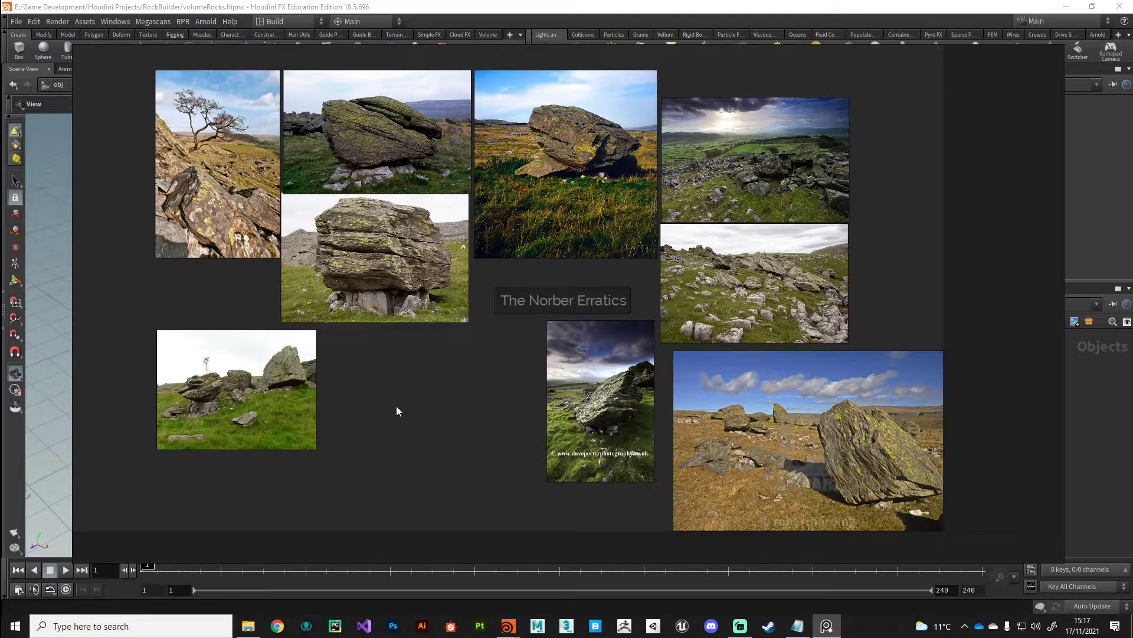
key("ctrl+m")
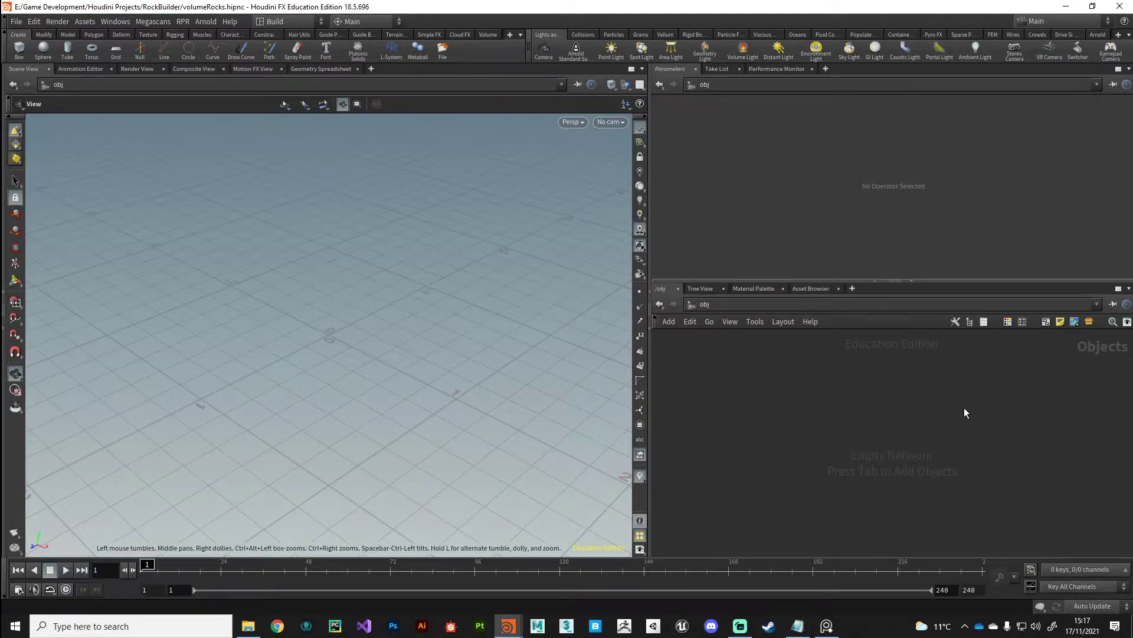
Create a Geometry object named rockGentool and open its network.
key("Tab")
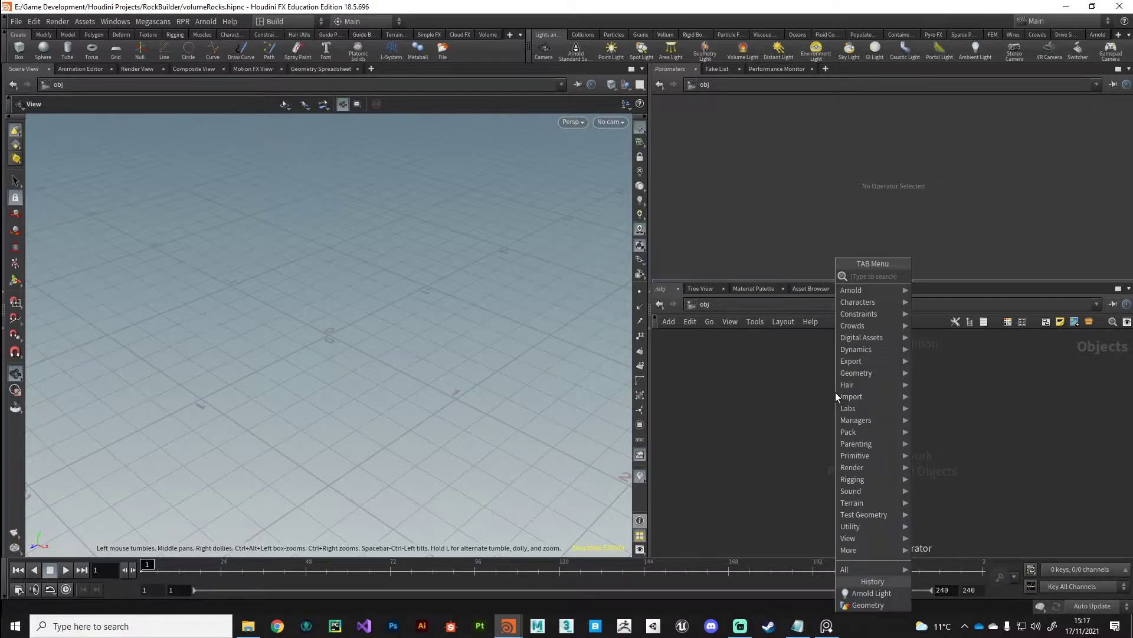
type("geo")
key("Return")
left_click(838, 389)
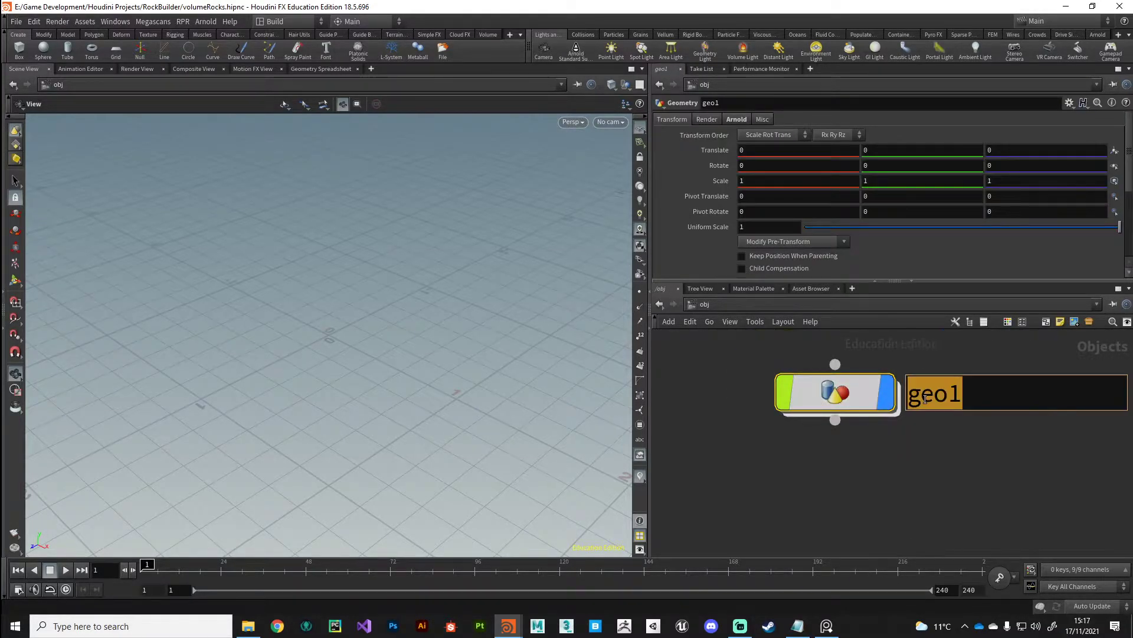
type("rockGe")
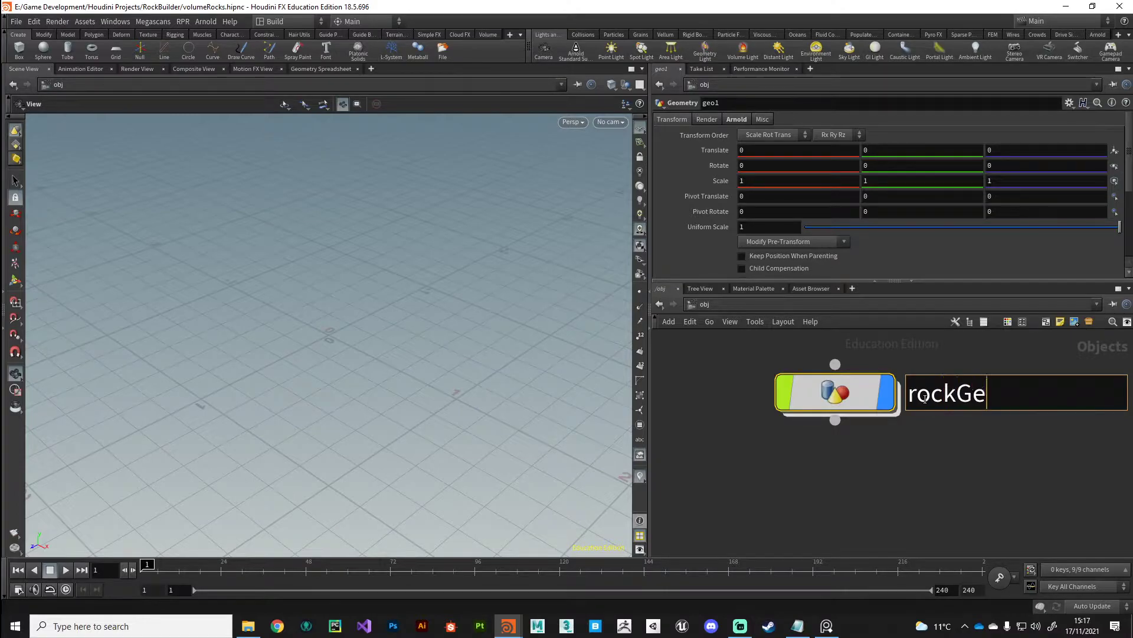
type("ntool")
key("Return")
double_click(838, 404)
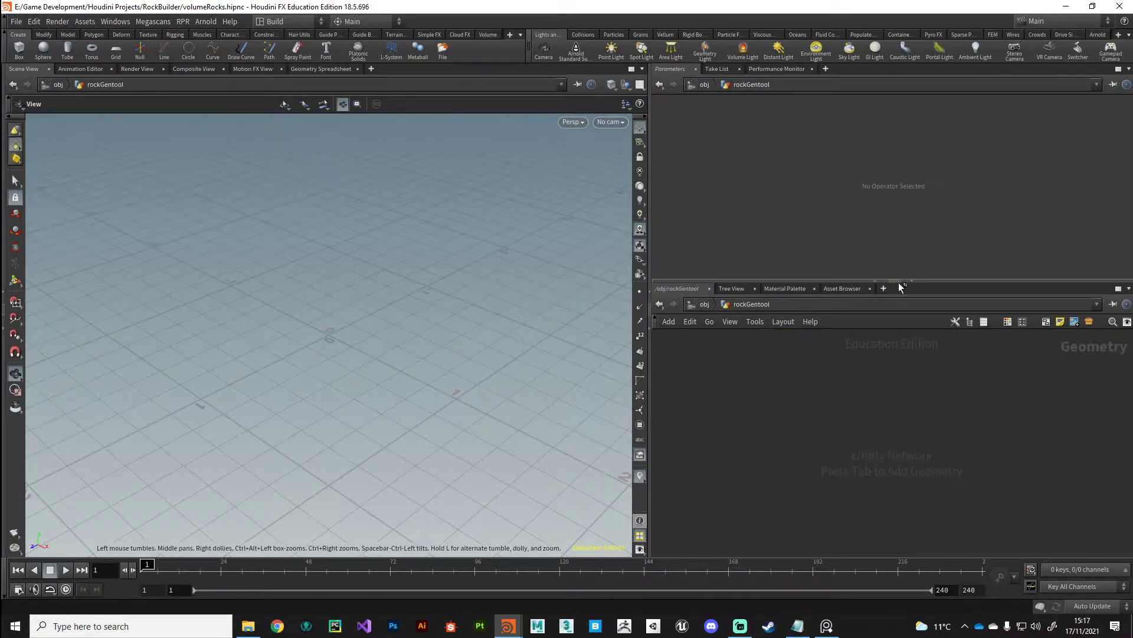
Narrow the viewport slightly to widen the parameter and network panes, keeping their height split about even.
left_click_drag(898, 282, 891, 220)
left_click_drag(652, 313, 617, 313)
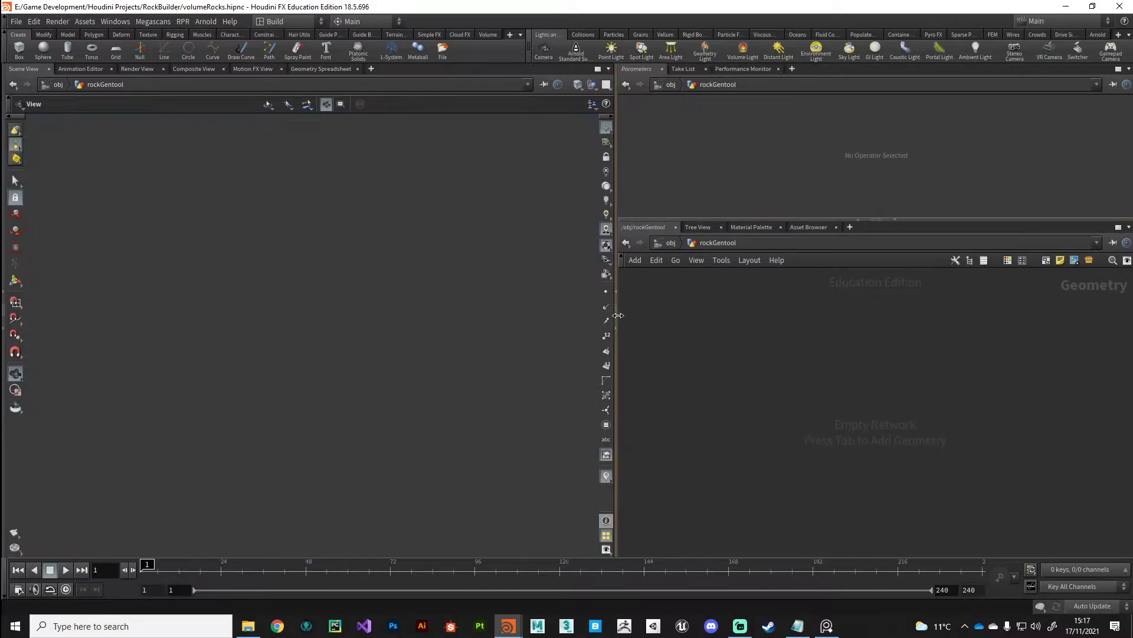
left_click_drag(877, 219, 876, 280)
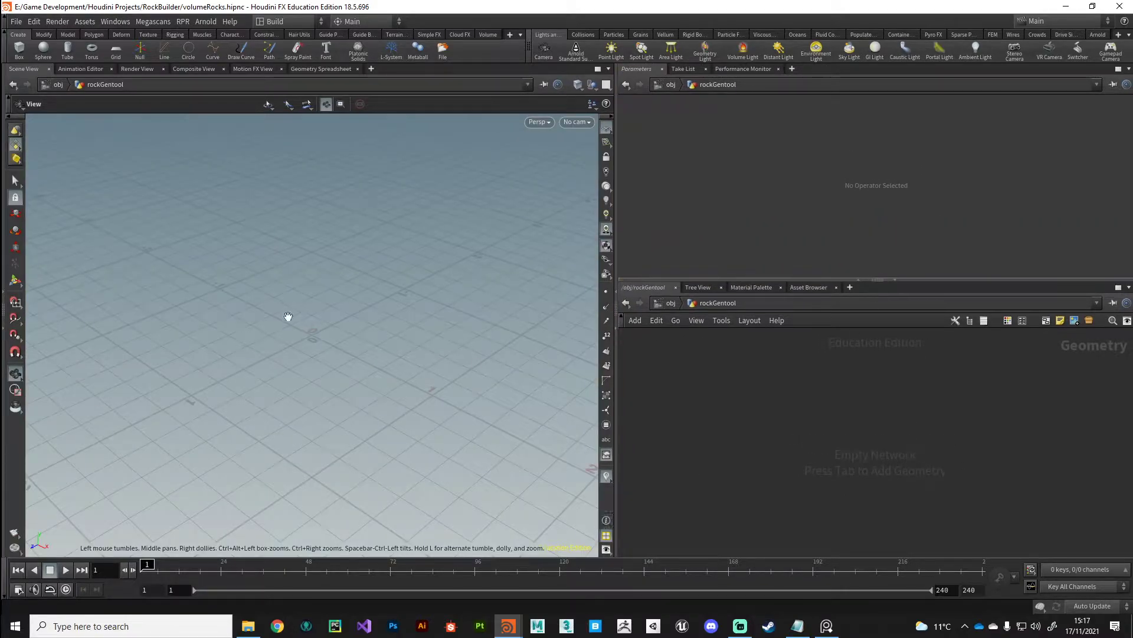
middle_click_drag(285, 319, 309, 335)
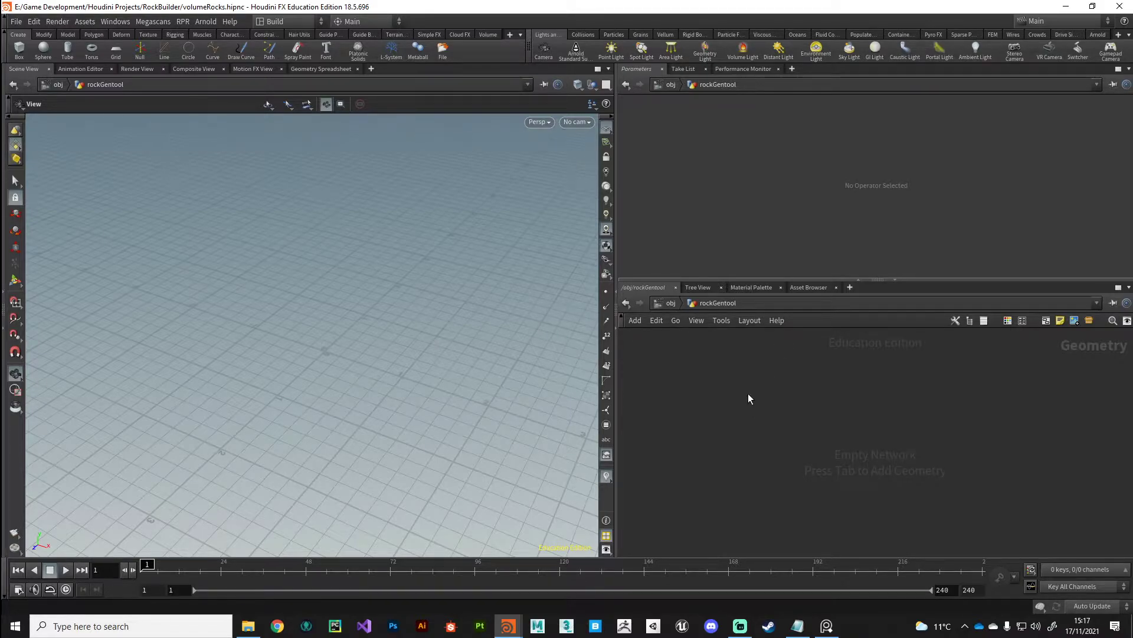
Add a Platonic Solids node, set its solid type to Dodecahedron and inspect the shape from several angles.
key("Tab")
key("Escape")
left_click(746, 394)
left_click_drag(739, 394, 782, 397)
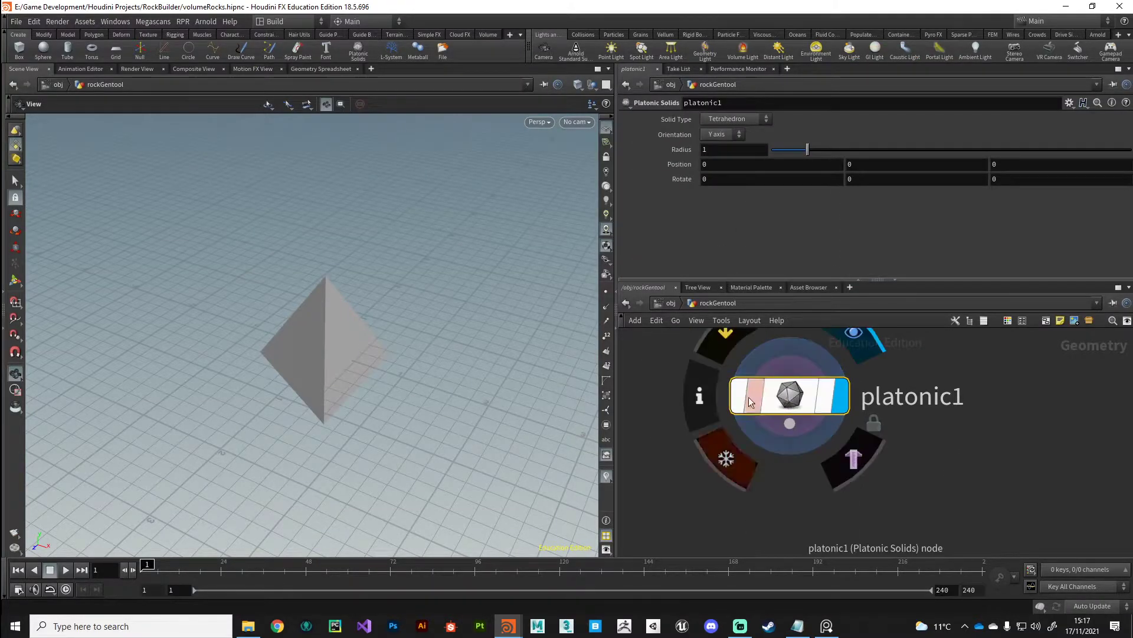
left_click_drag(298, 421, 367, 367)
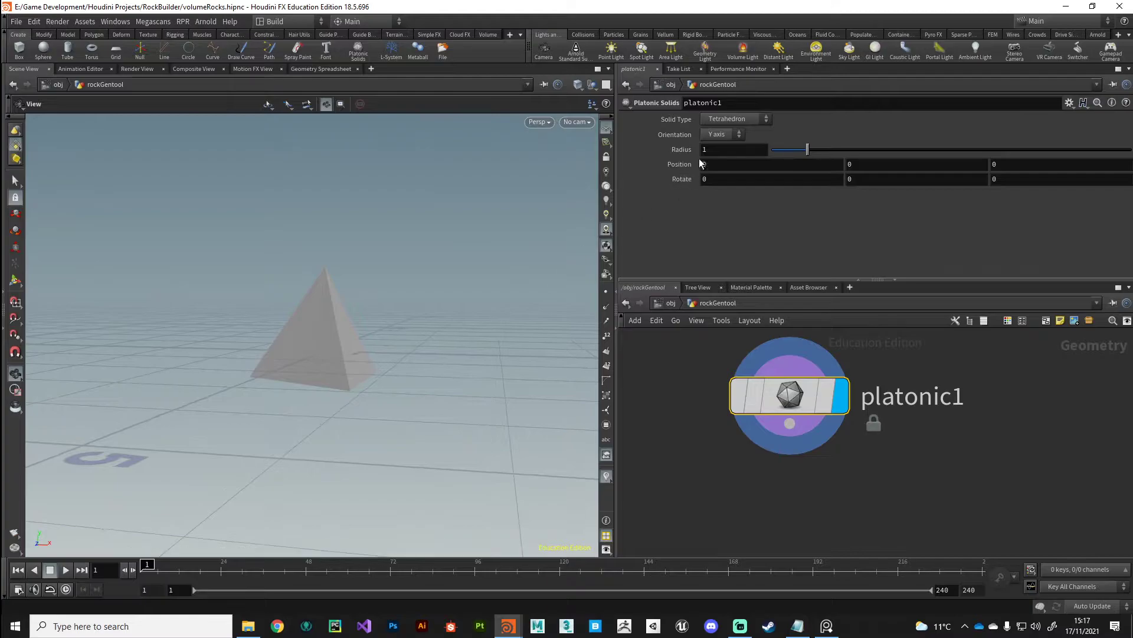
left_click(736, 119)
left_click(724, 177)
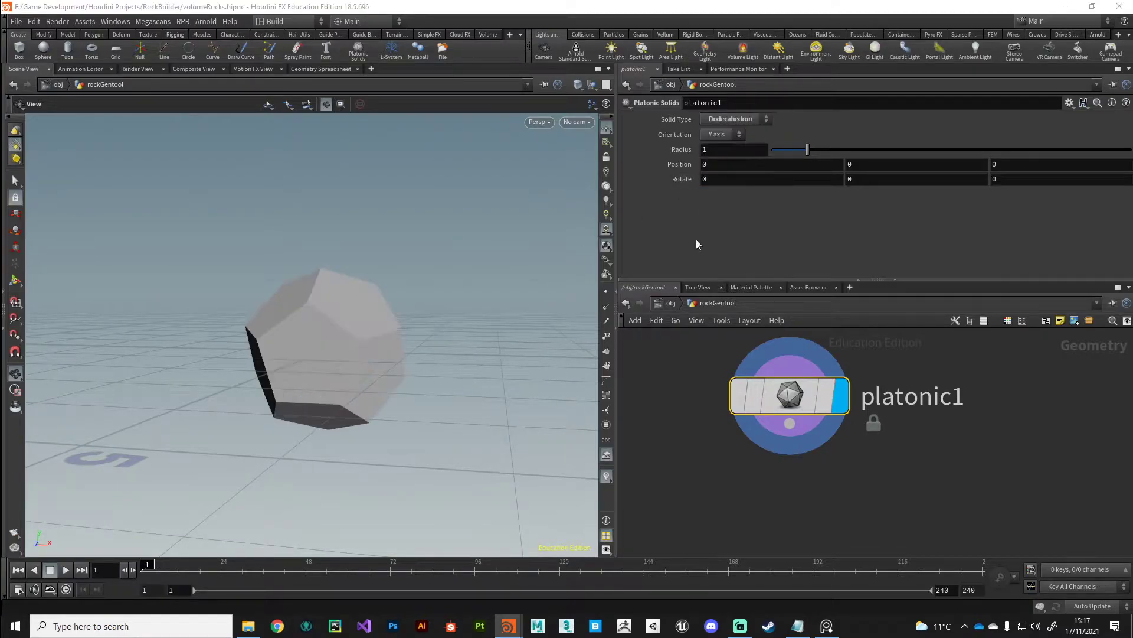
left_click_drag(437, 425, 503, 305)
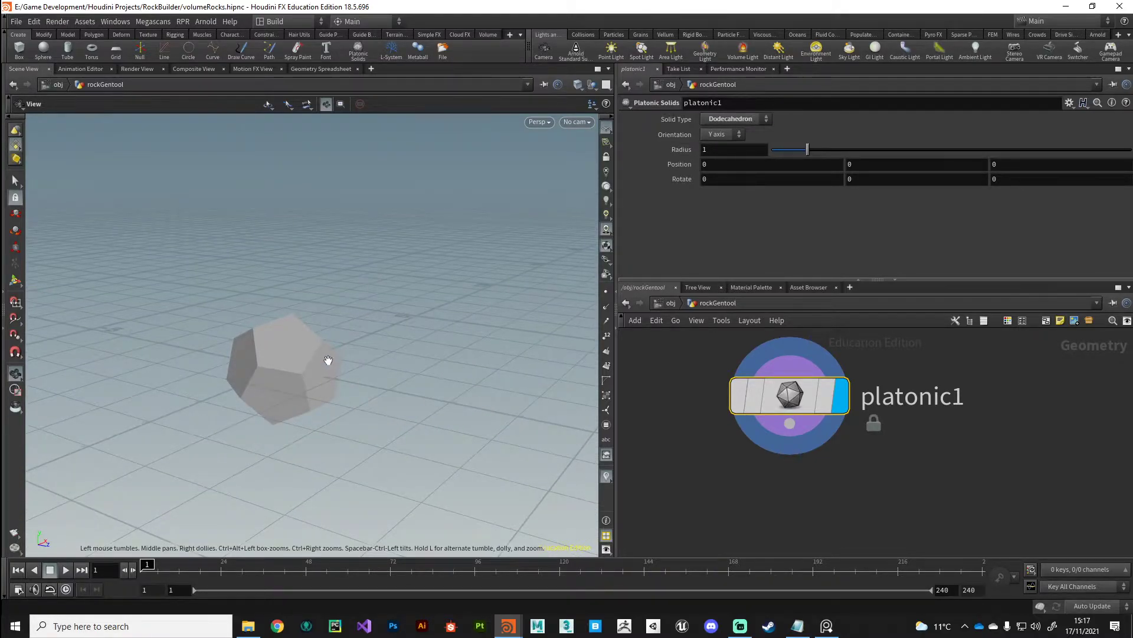
left_click_drag(321, 448, 239, 371)
Add a Points from Volume node fed by the platonic solid and display its output.
scroll(860, 470, "down", 3)
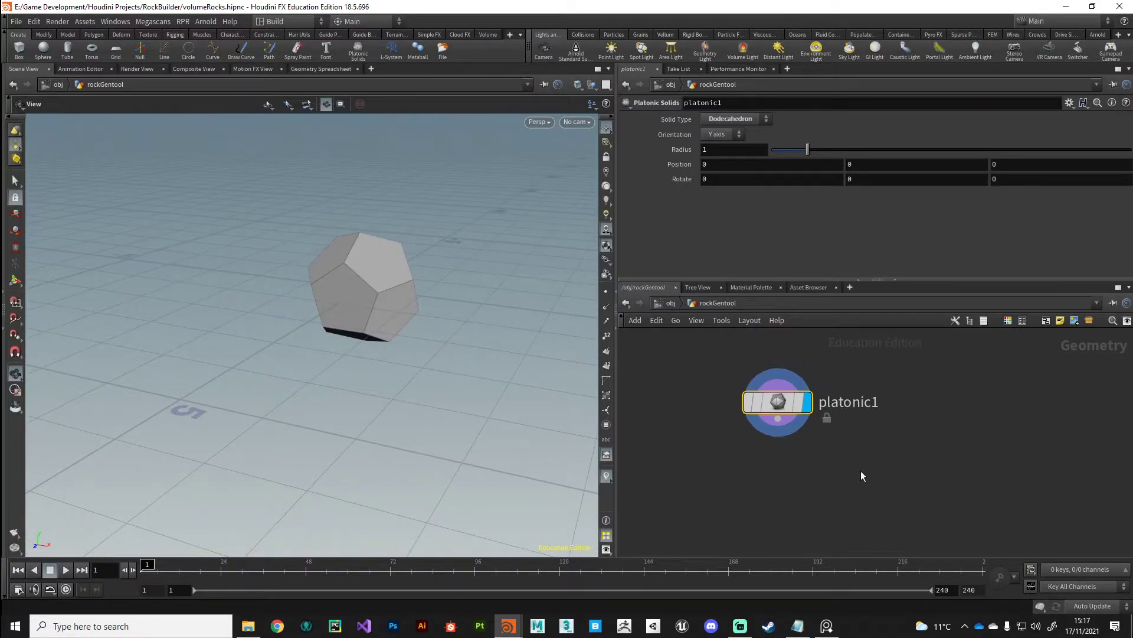
key("Tab")
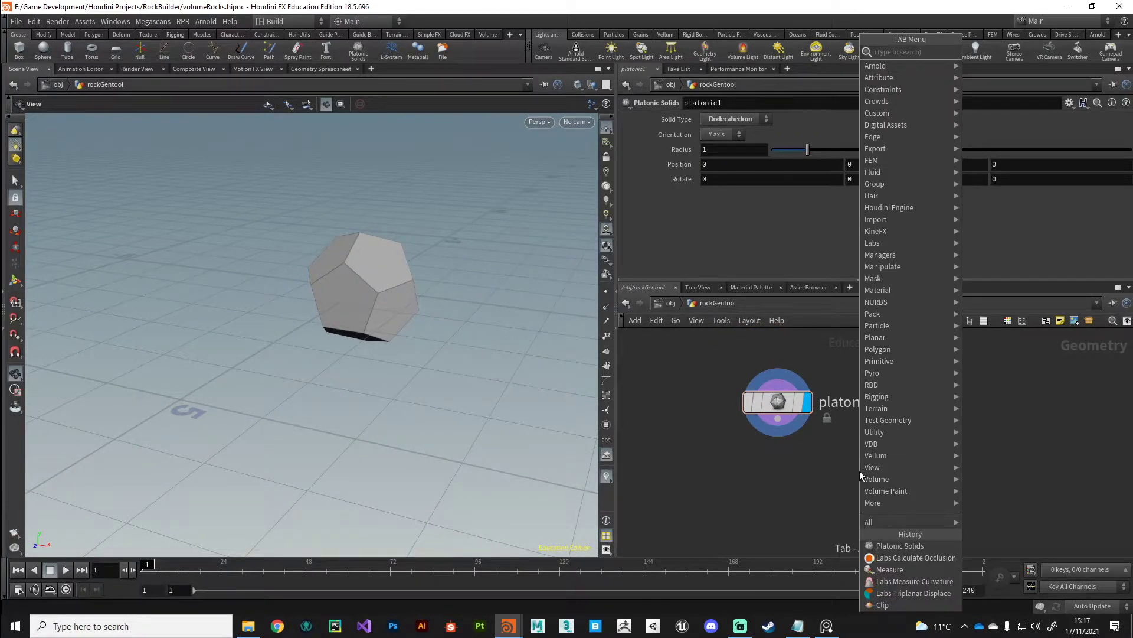
type("poin")
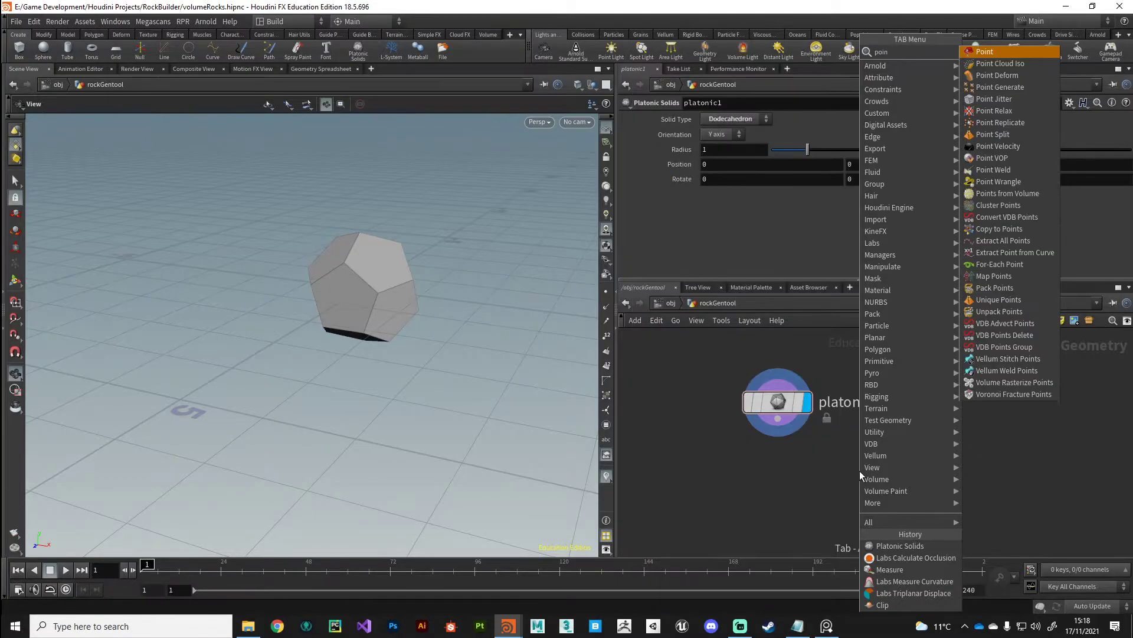
type("tsfrom")
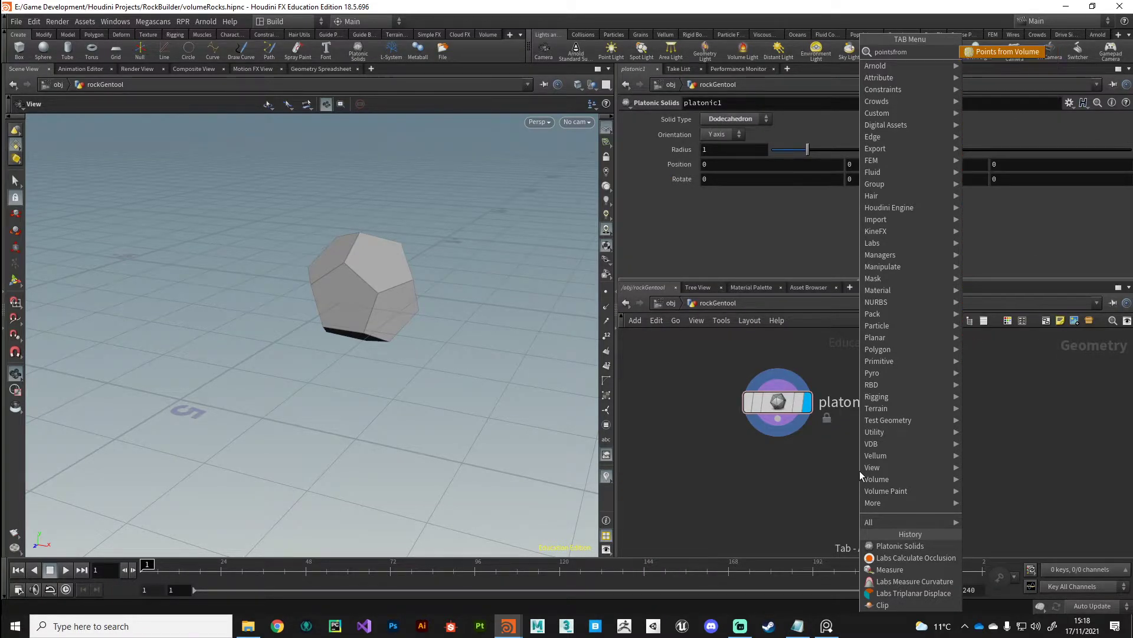
key("Return")
left_click(902, 466)
left_click(778, 419)
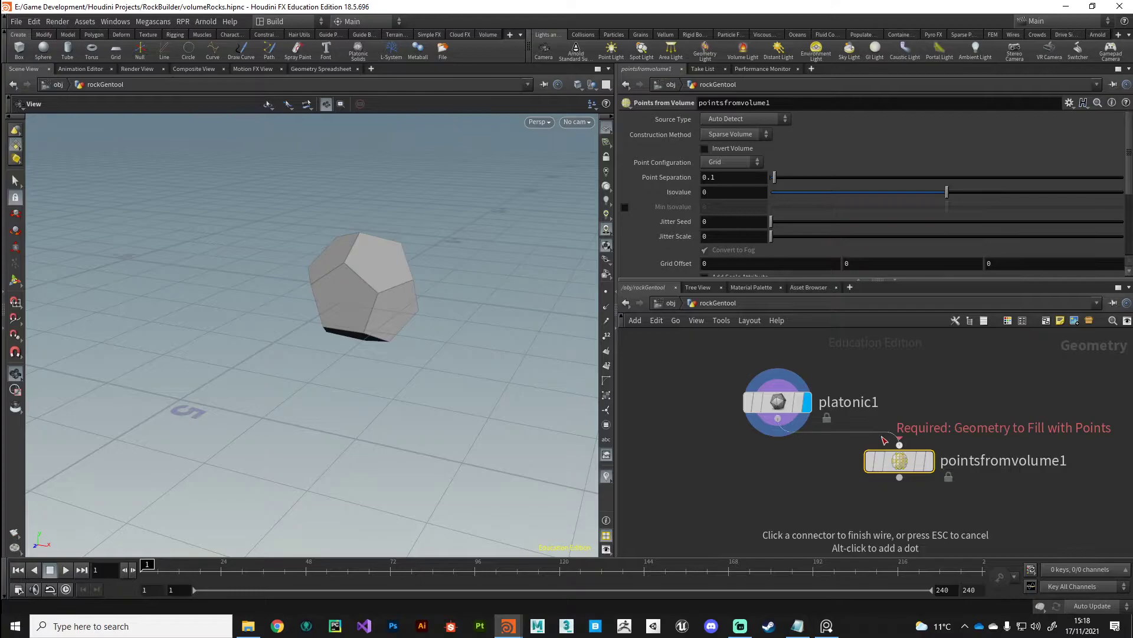
left_click(899, 444)
left_click(929, 462)
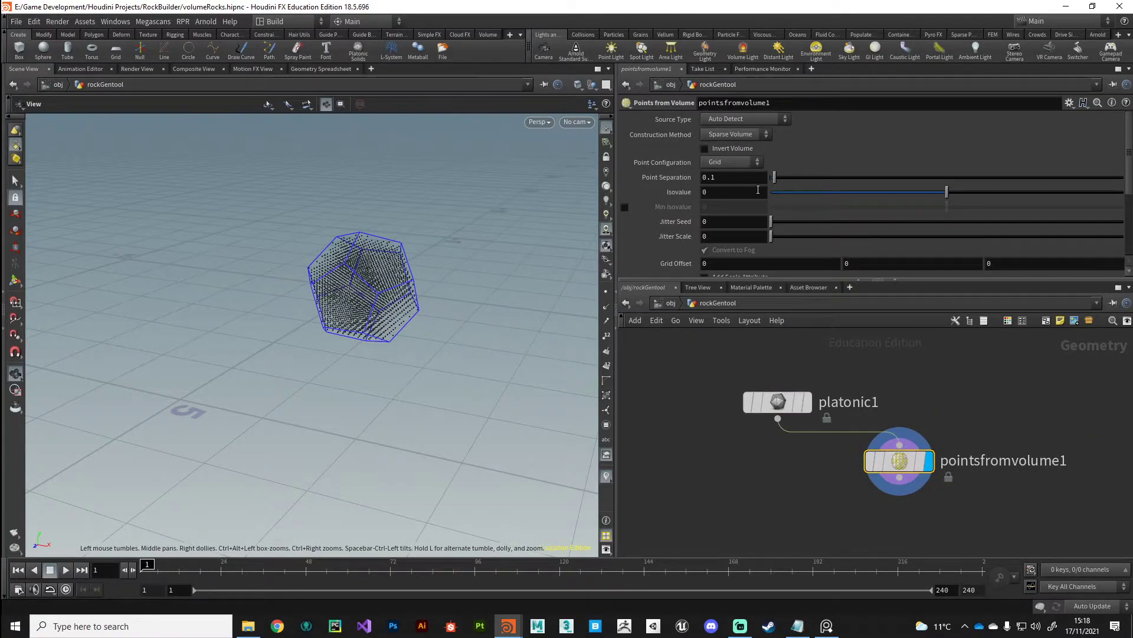
Set the Points from Volume node's jitter scale to 10 and its point separation to 0.42.
left_click_drag(774, 177, 782, 184)
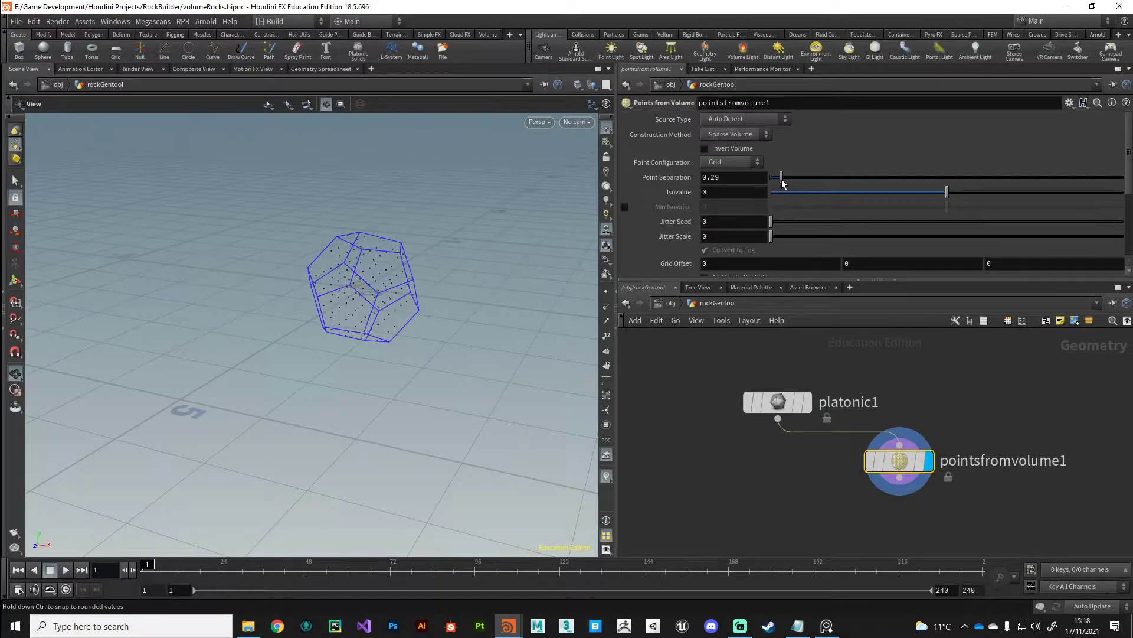
left_click_drag(771, 236, 1123, 236)
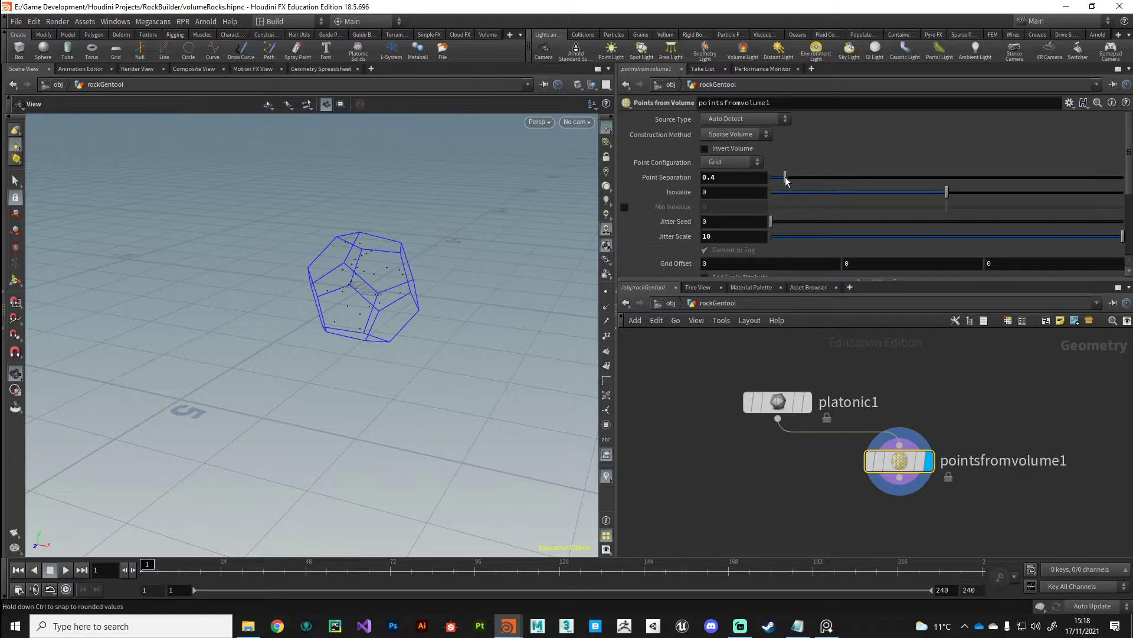
left_click_drag(785, 181, 786, 179)
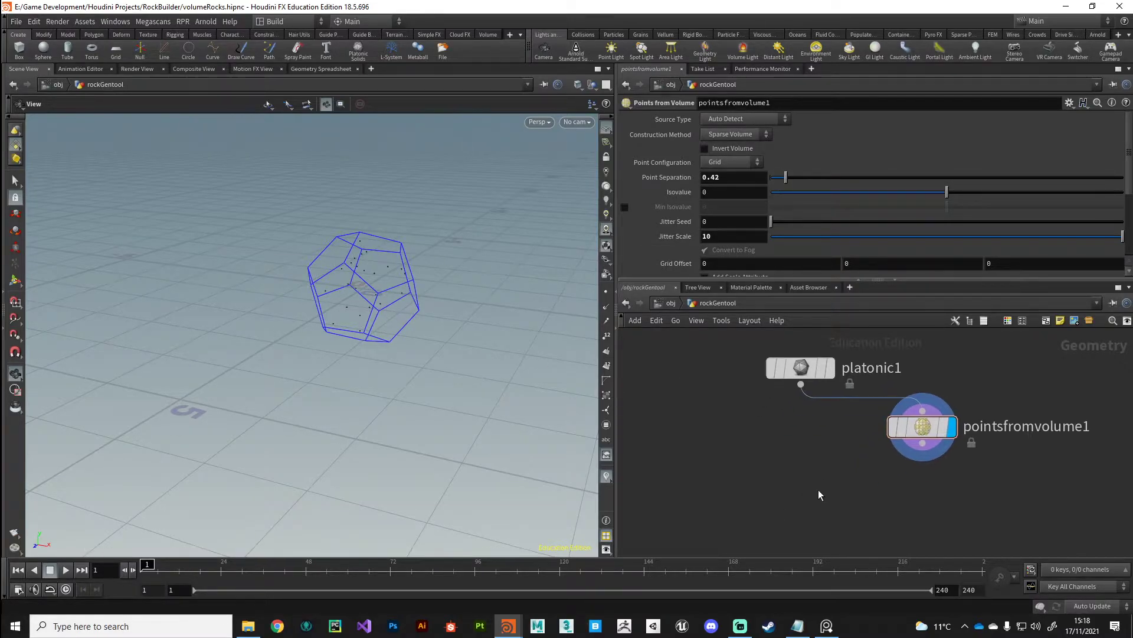
Add a Voronoi Fracture node fed by the platonic solid and the volume points, display it and inspect the fractured solid.
key("Tab")
type("vor")
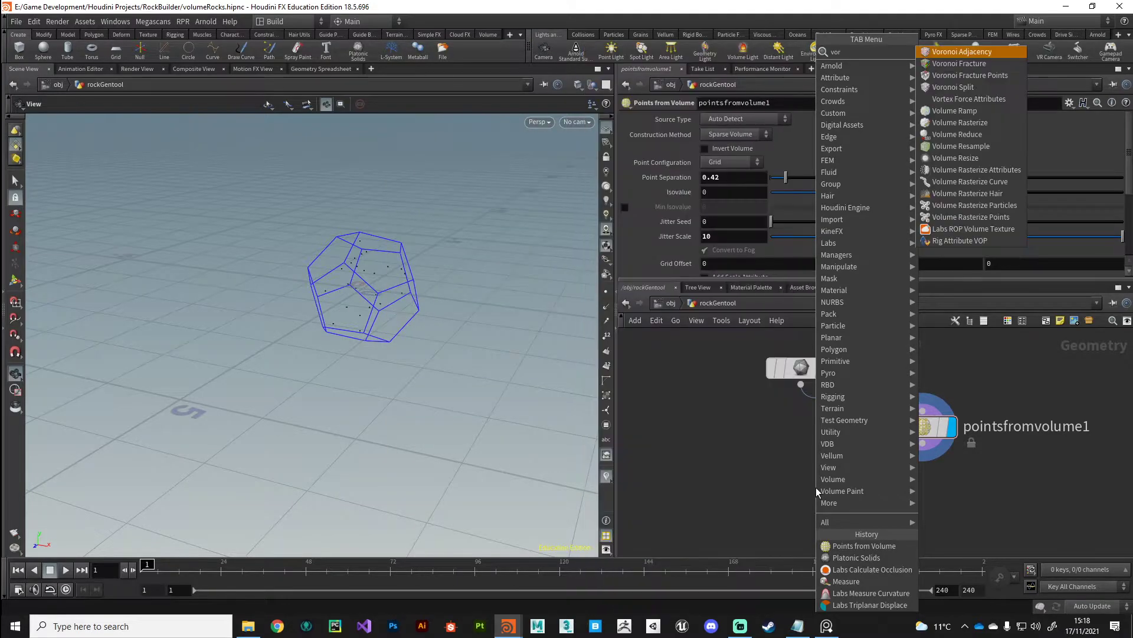
key("Down")
key("Return")
left_click(817, 501)
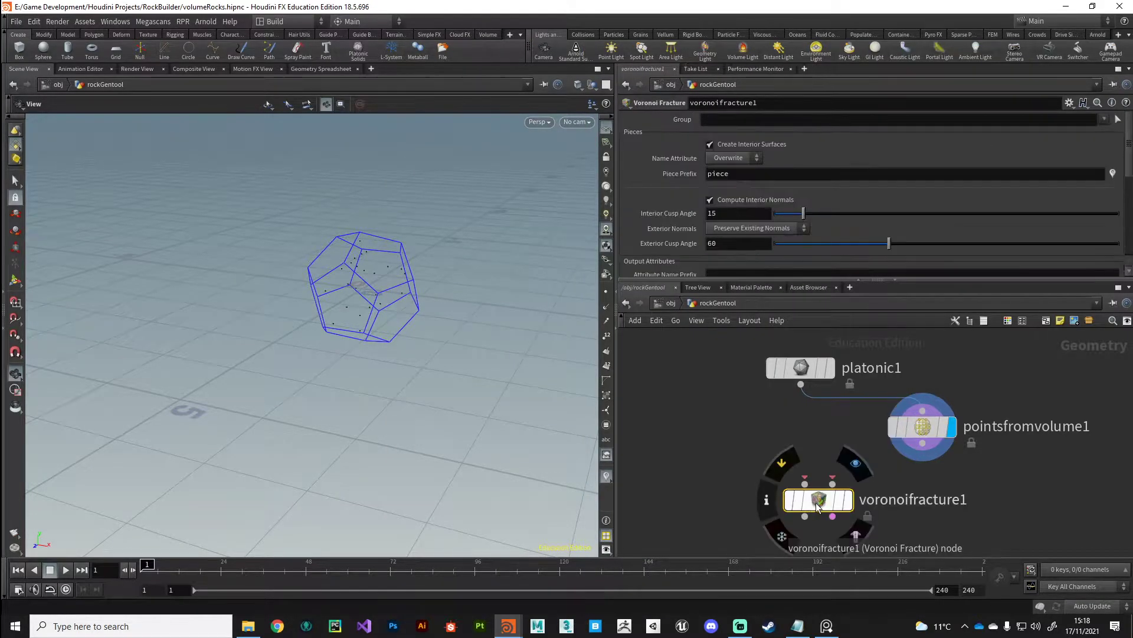
left_click_drag(816, 504, 799, 507)
left_click_drag(800, 387, 787, 487)
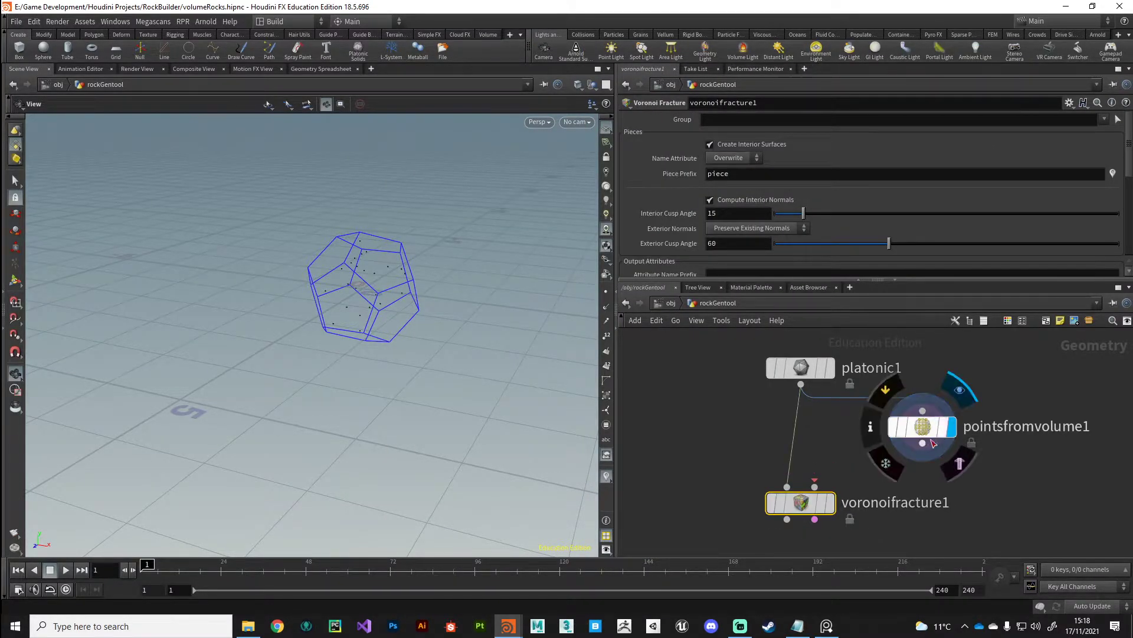
left_click_drag(923, 443, 815, 486)
left_click(833, 508)
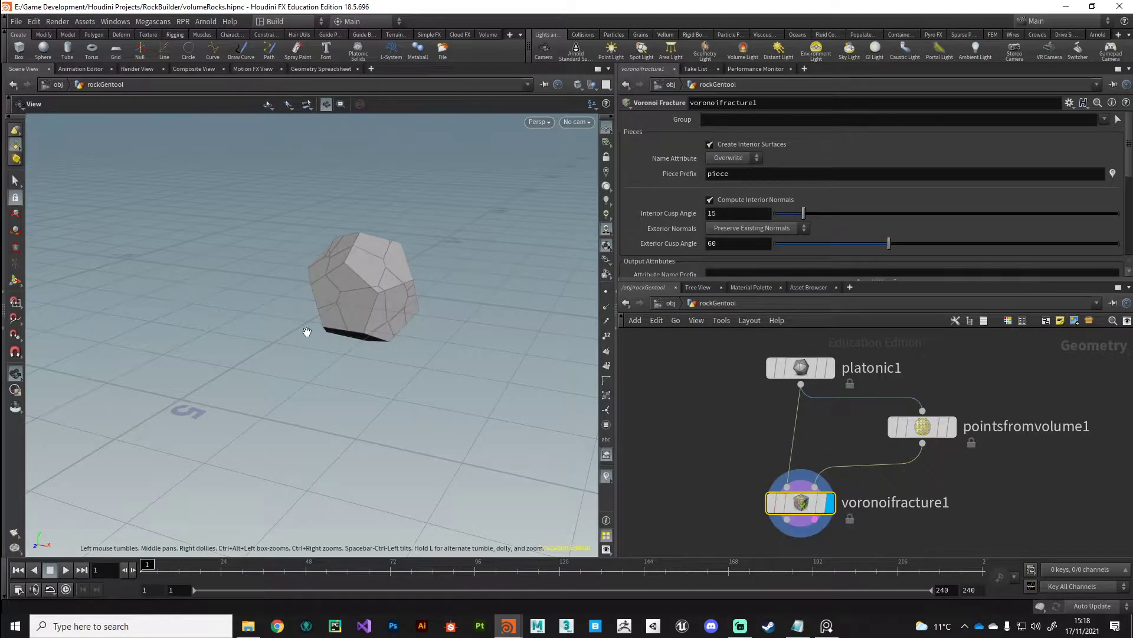
left_click_drag(306, 331, 357, 366)
right_click_drag(357, 366, 274, 282)
left_click_drag(274, 282, 248, 253)
Add an Exploded View node fed by the Voronoi Fracture's first output and display it.
middle_click_drag(647, 523, 686, 476)
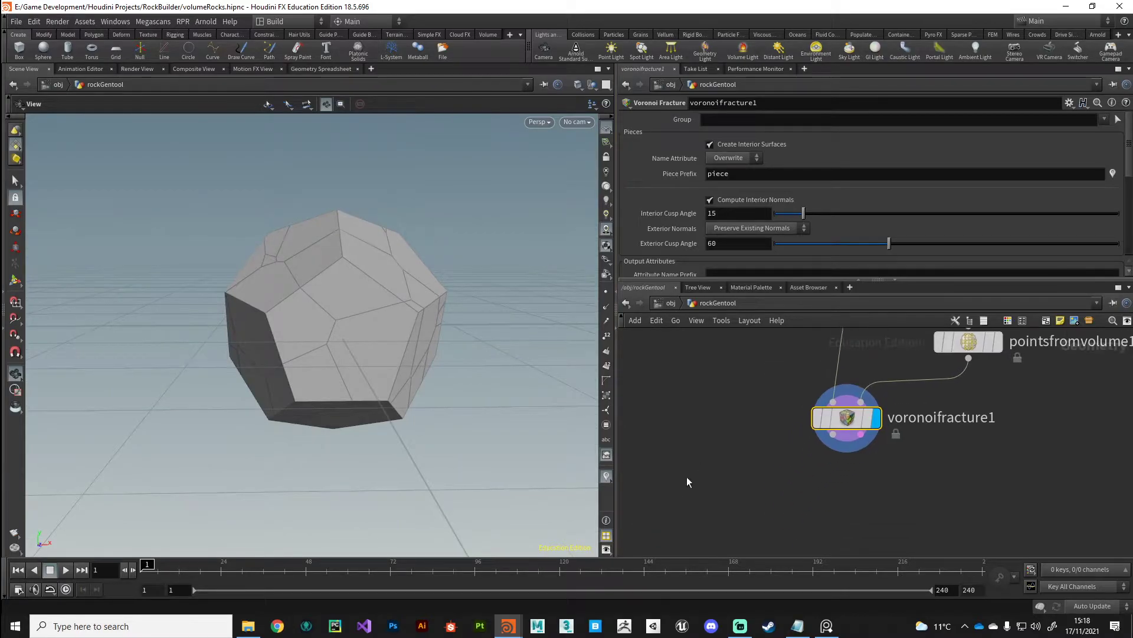
key("Tab")
type("expl")
key("Return")
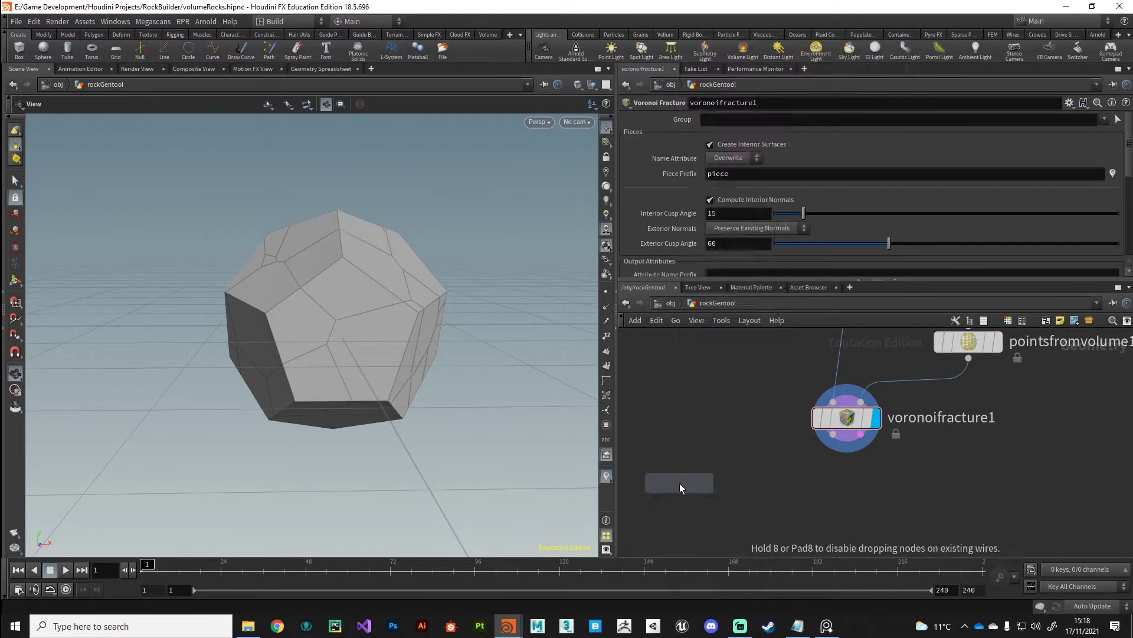
left_click(696, 489)
left_click(833, 434)
left_click(695, 472)
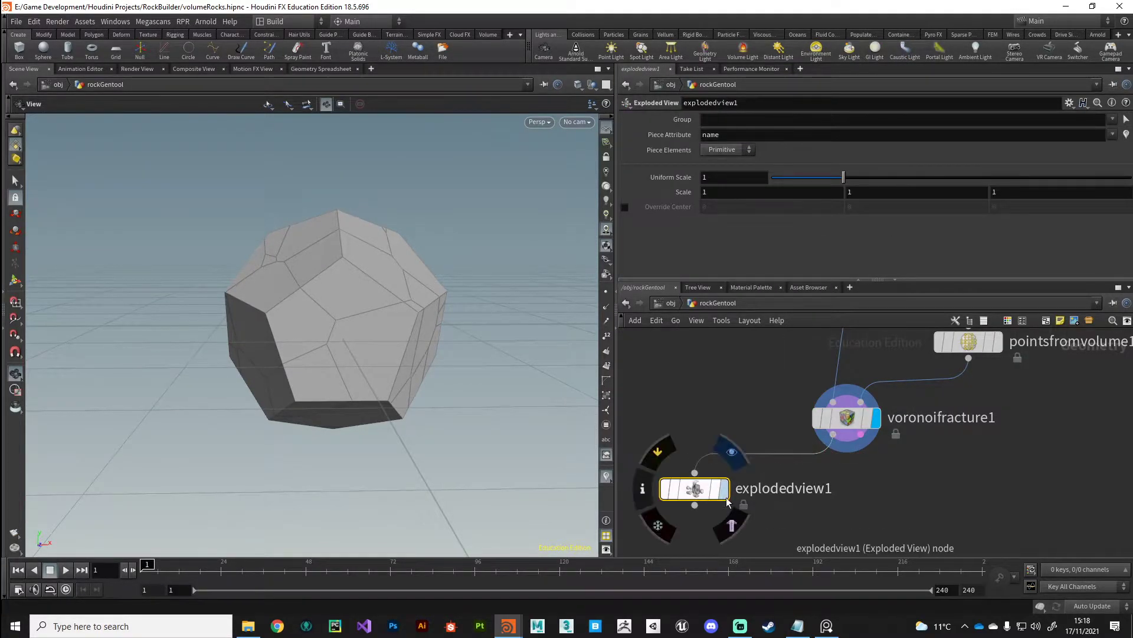
left_click(724, 488)
Set the Exploded View's uniform scale to 3.071 and inspect the separated pieces.
left_click_drag(405, 400, 341, 400)
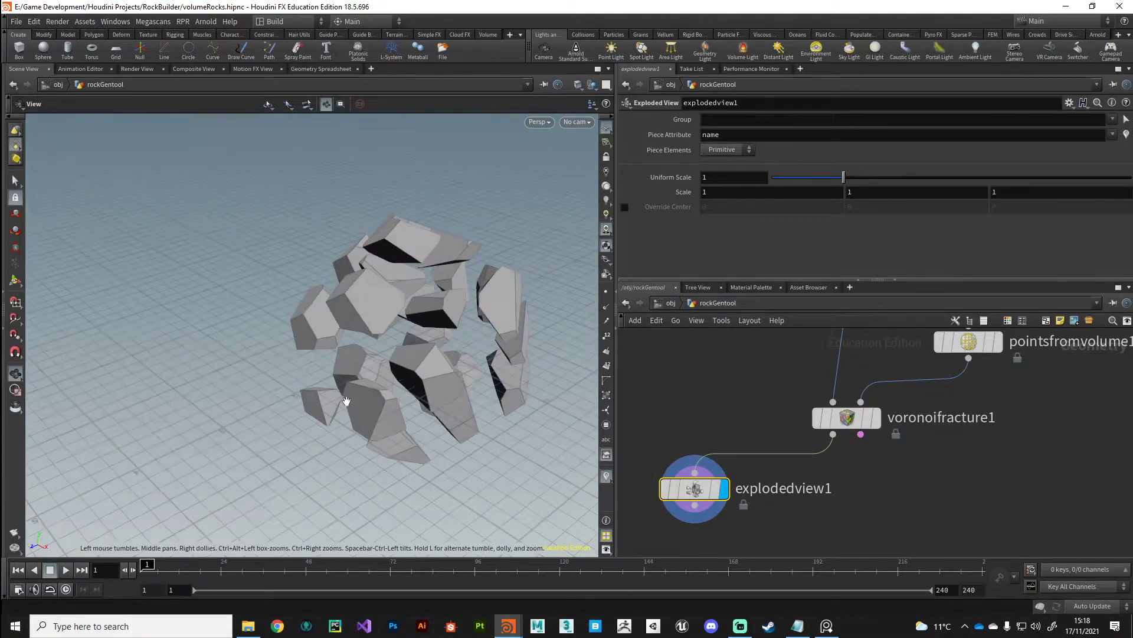
left_click_drag(844, 179, 990, 178)
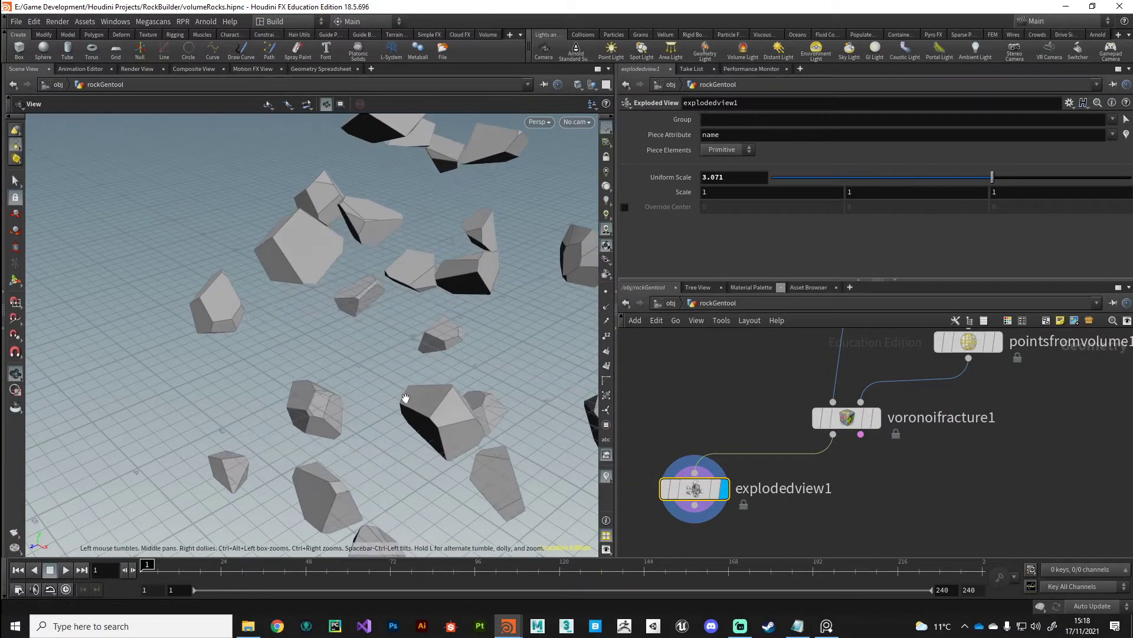
left_click_drag(360, 355, 278, 384)
Try point separations of 0.69 and 0.25 on the Points from Volume node, and settle on 0.59.
middle_click_drag(974, 390, 909, 447)
left_click(878, 407)
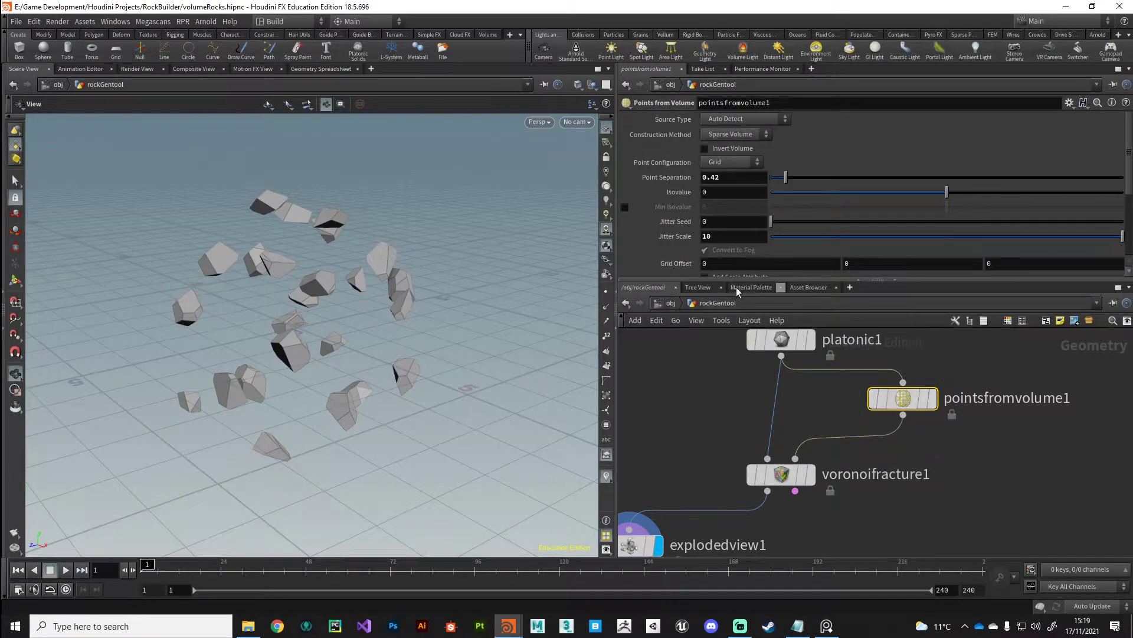
mouse_move(786, 181)
left_mouse_down()
mouse_move(806, 182)
mouse_move(795, 182)
left_mouse_up()
left_click_drag(365, 362, 401, 378)
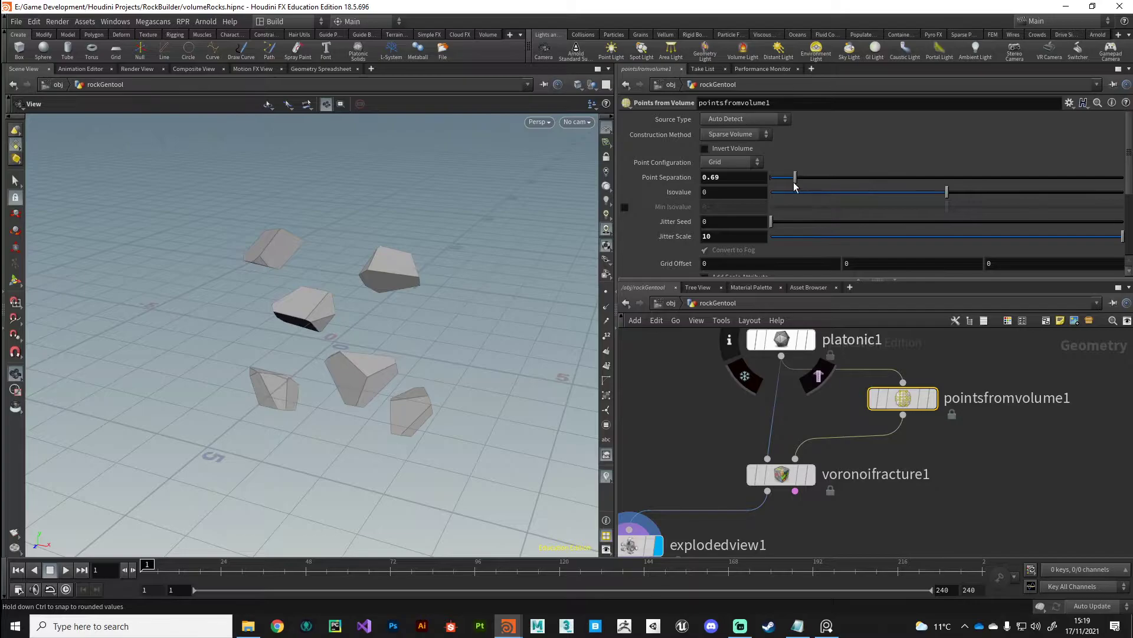
left_click_drag(791, 182, 780, 181)
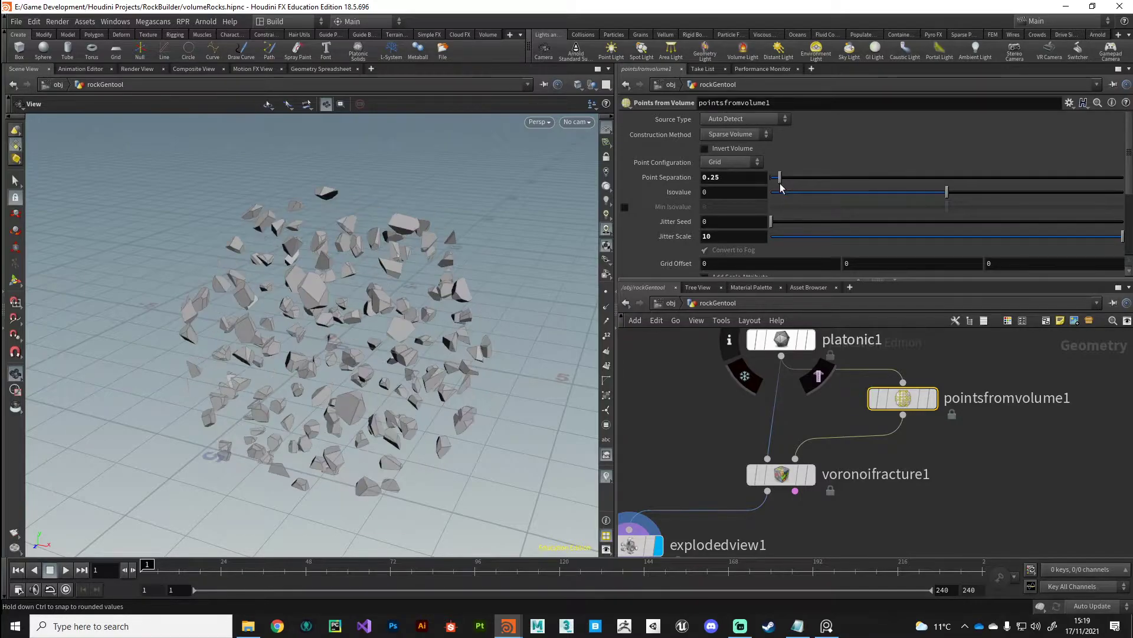
left_click_drag(366, 363, 275, 361)
left_click_drag(781, 184, 793, 188)
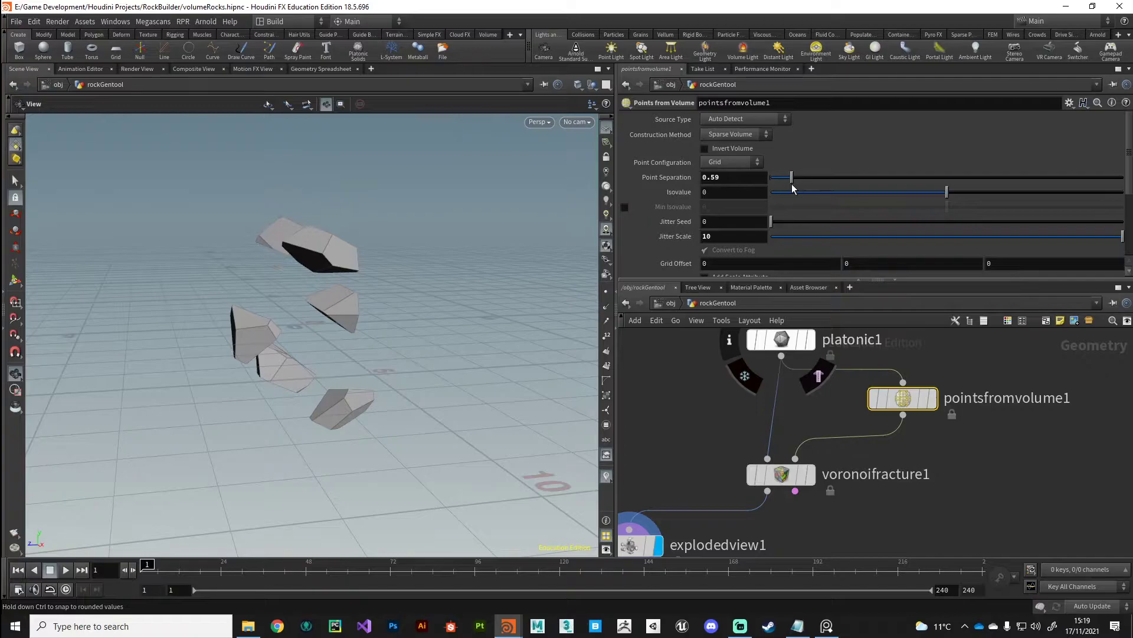
Add a For-Each Connected Piece loop to the network below the Voronoi Fracture node.
left_click_drag(319, 354, 301, 279)
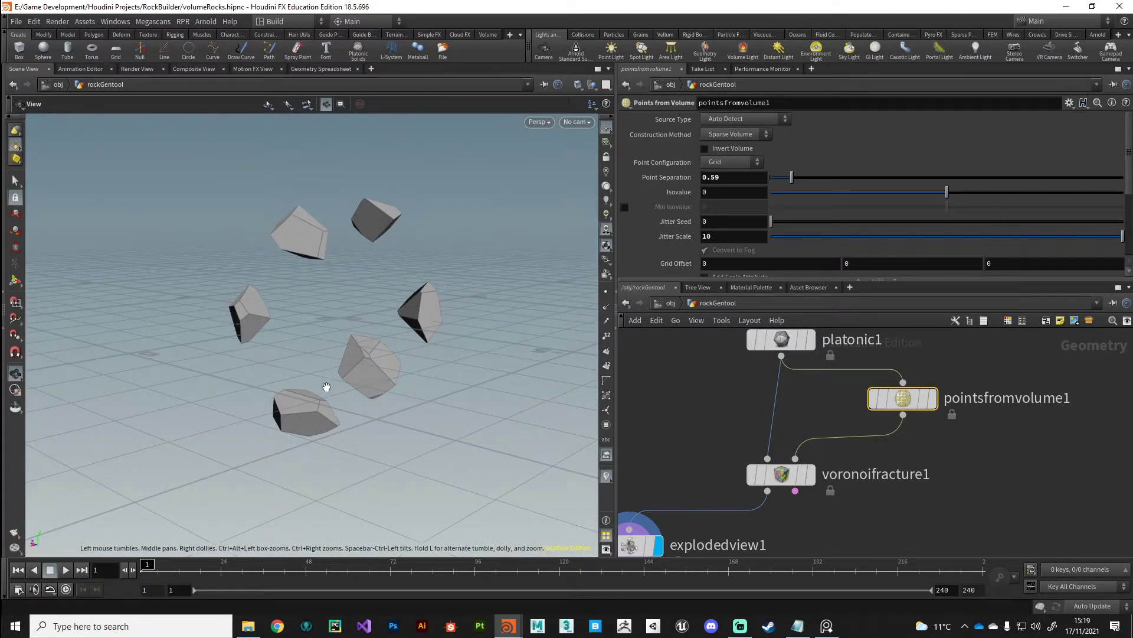
left_click_drag(371, 395, 330, 372)
middle_click_drag(682, 423, 729, 342)
middle_click_drag(890, 500, 837, 458)
scroll(837, 457, "down", 2)
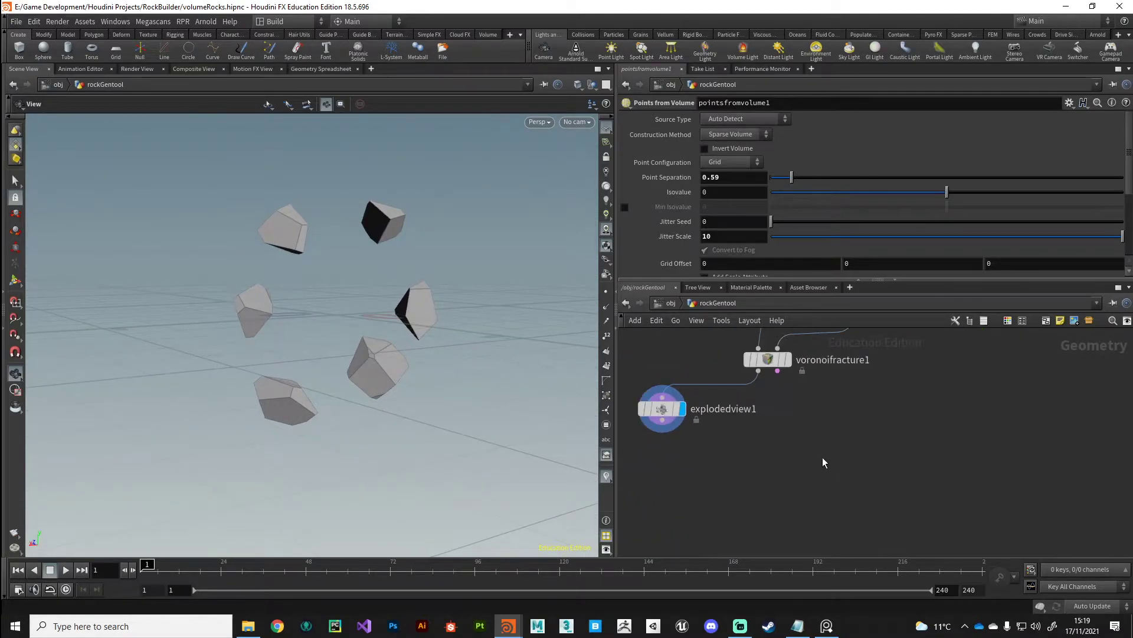
key("Tab")
type("for")
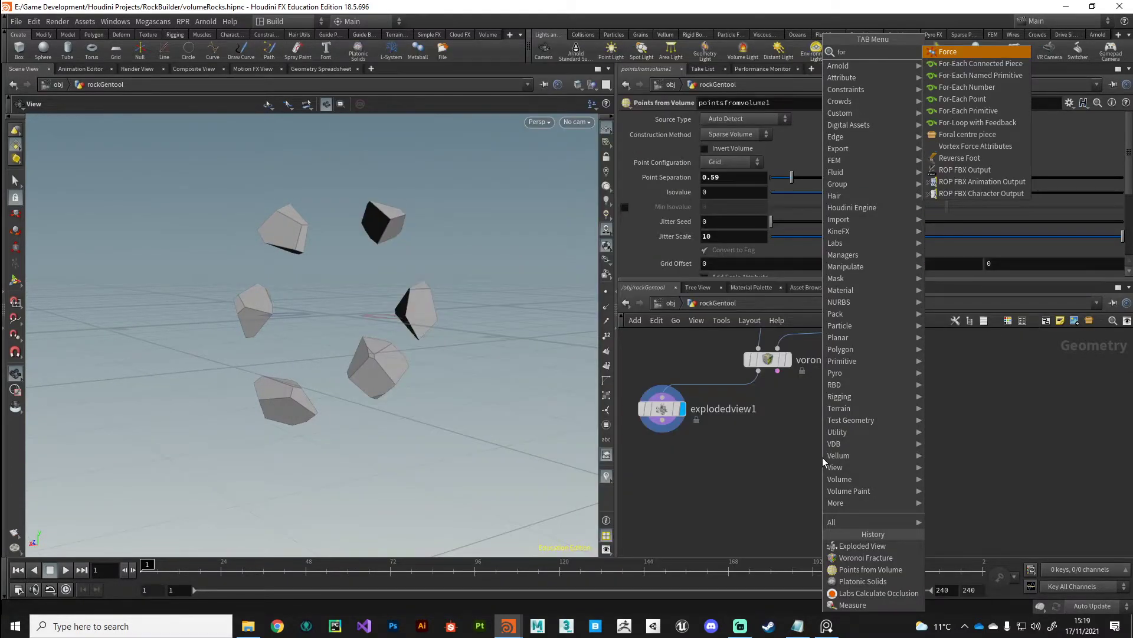
key("Down")
key("Down")
key("Down")
key("Down")
key("Down")
key("Down")
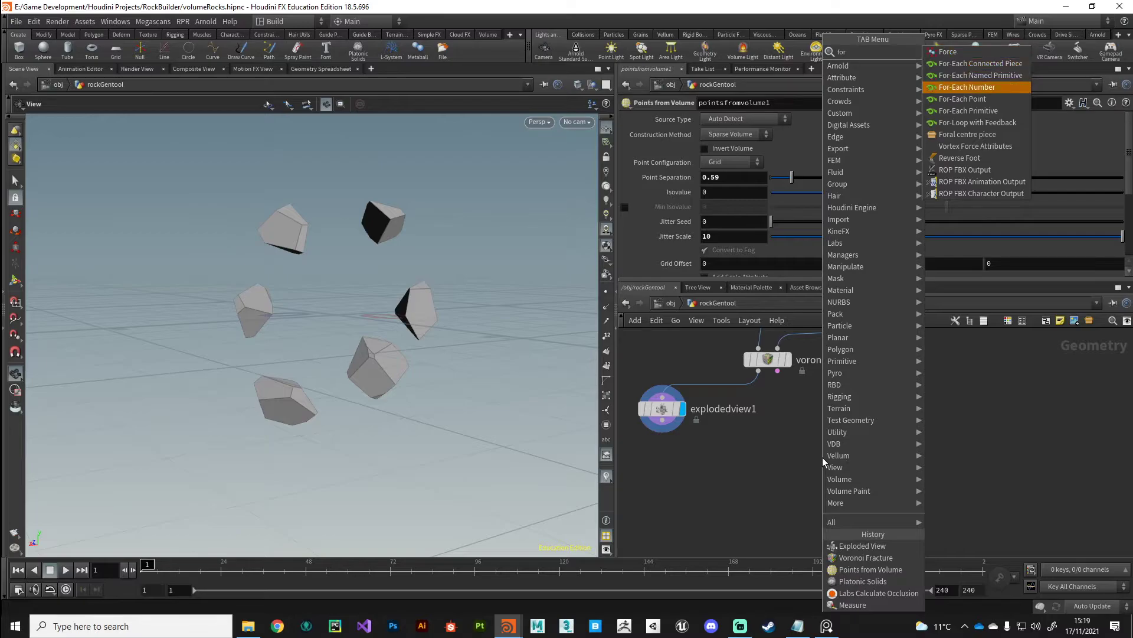
key("Up")
key("Up")
key("Up")
key("Up")
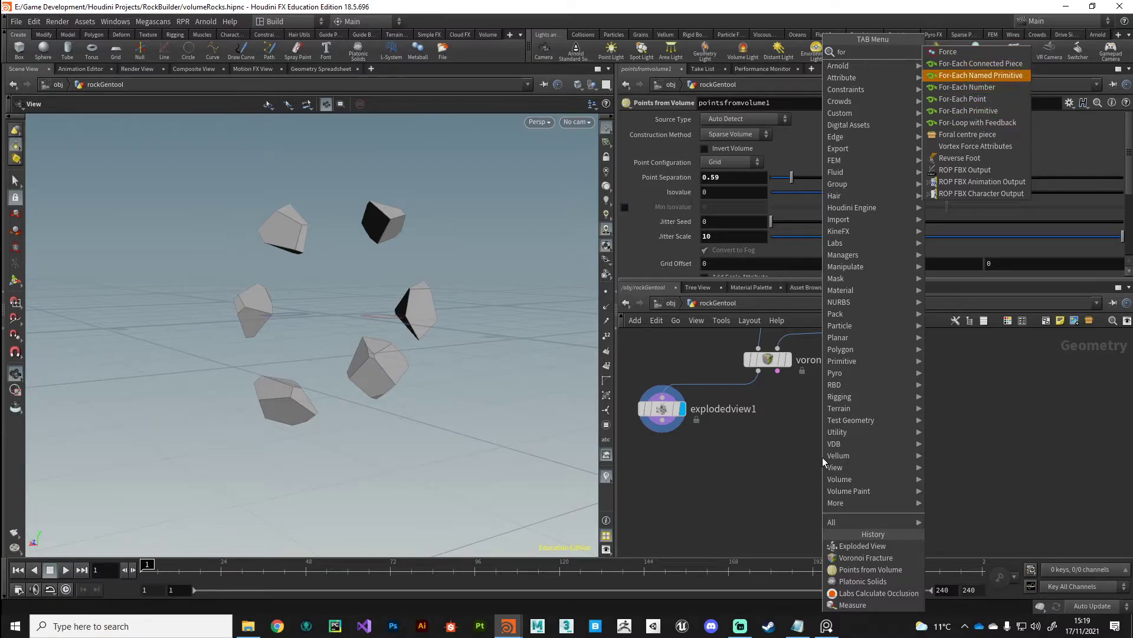
key("Up")
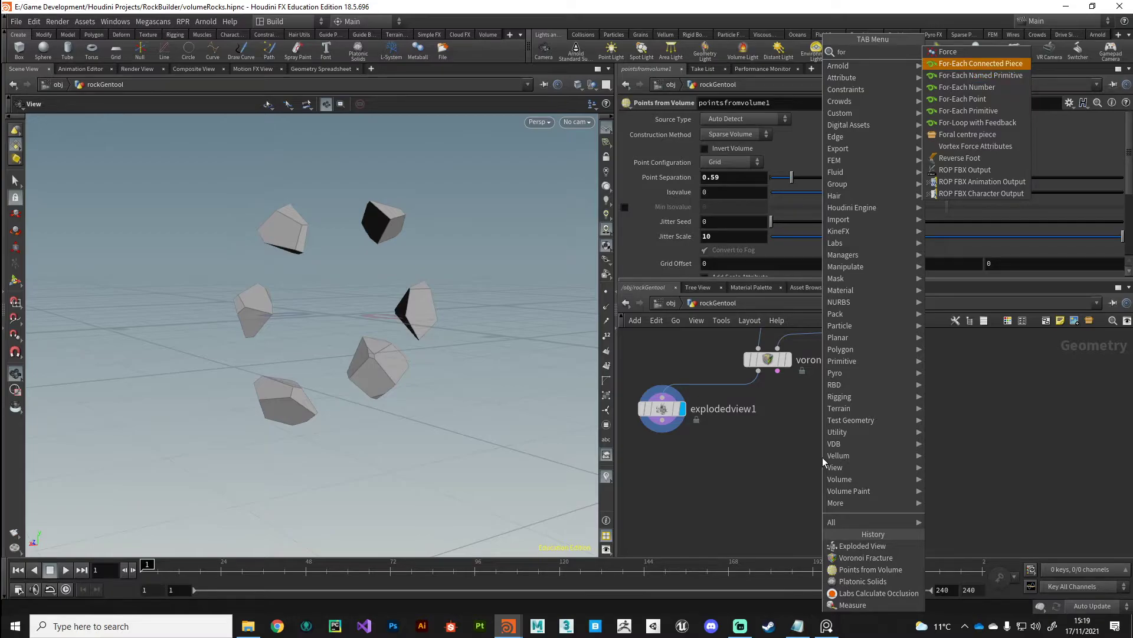
key("Return")
left_click(823, 458)
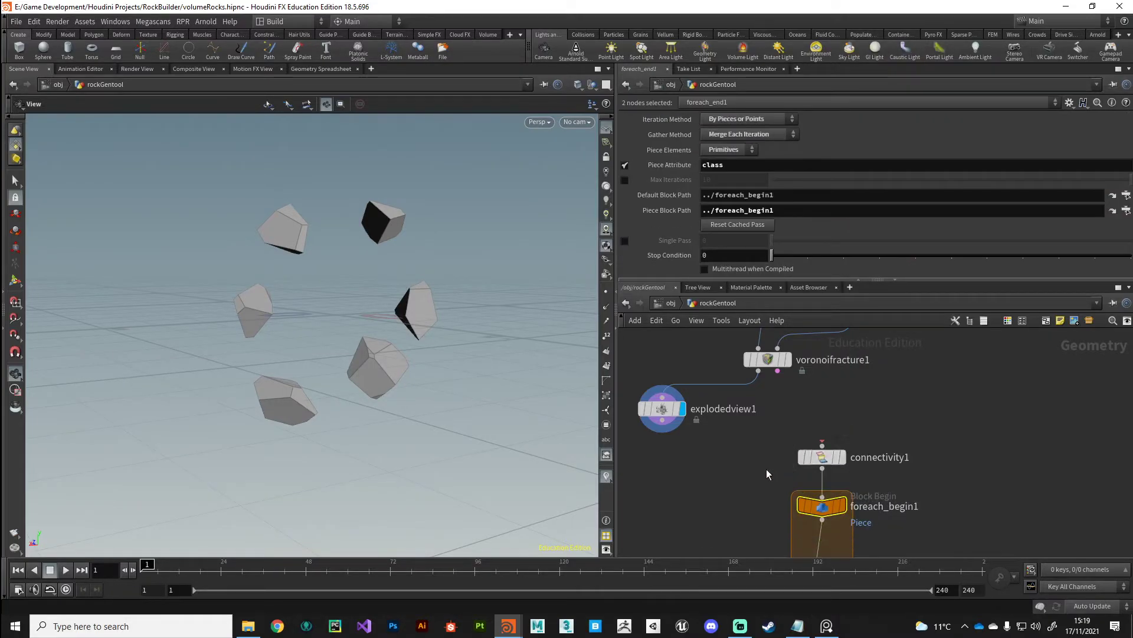
Connect the Voronoi Fracture's fractured geometry output to the input of the loop's Connectivity node.
mouse_move(824, 461)
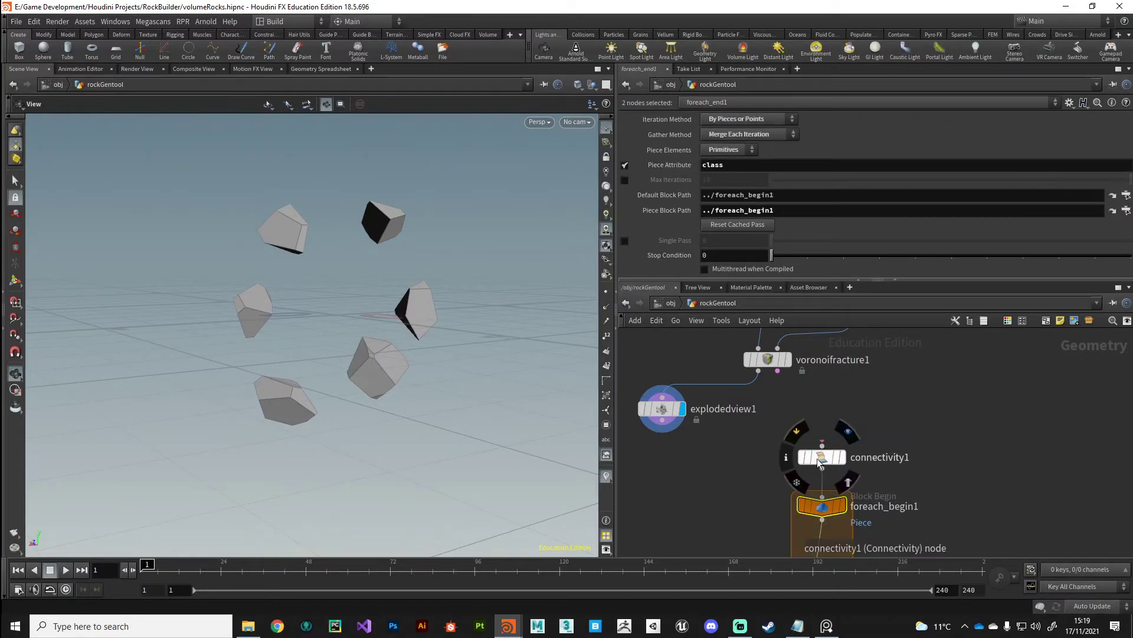
left_click(762, 444)
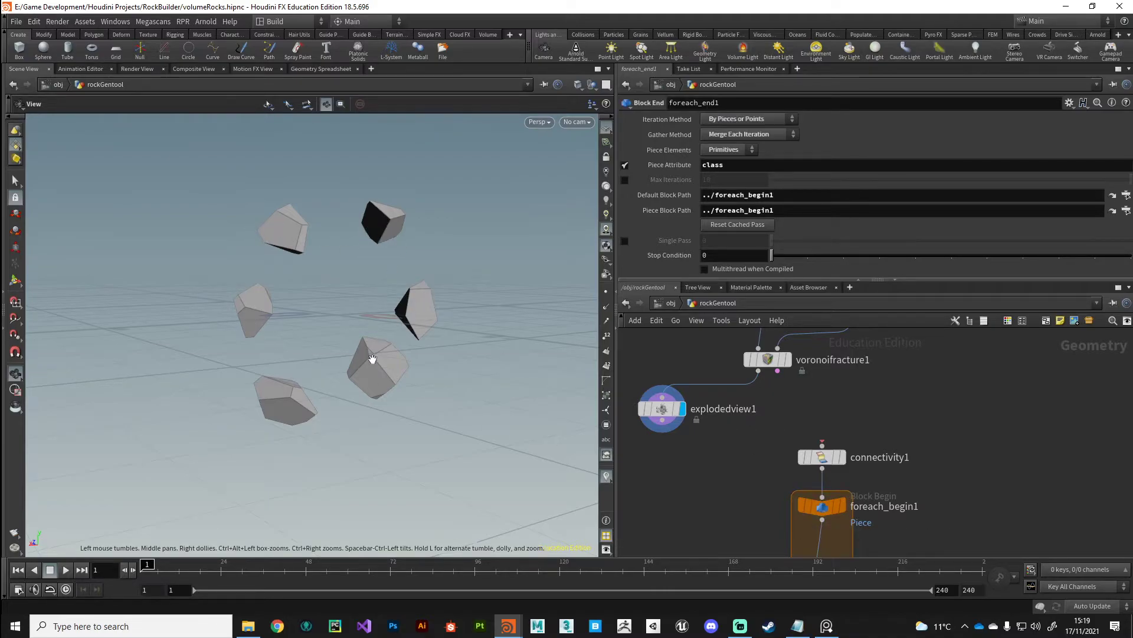
left_click_drag(341, 412, 324, 203)
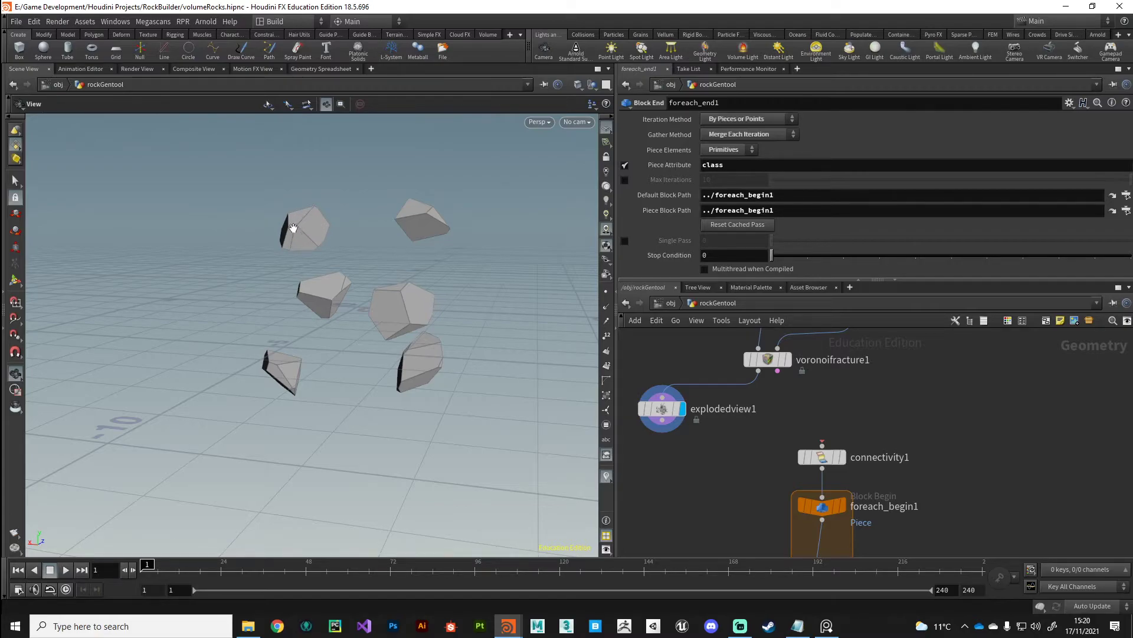
left_click(759, 371)
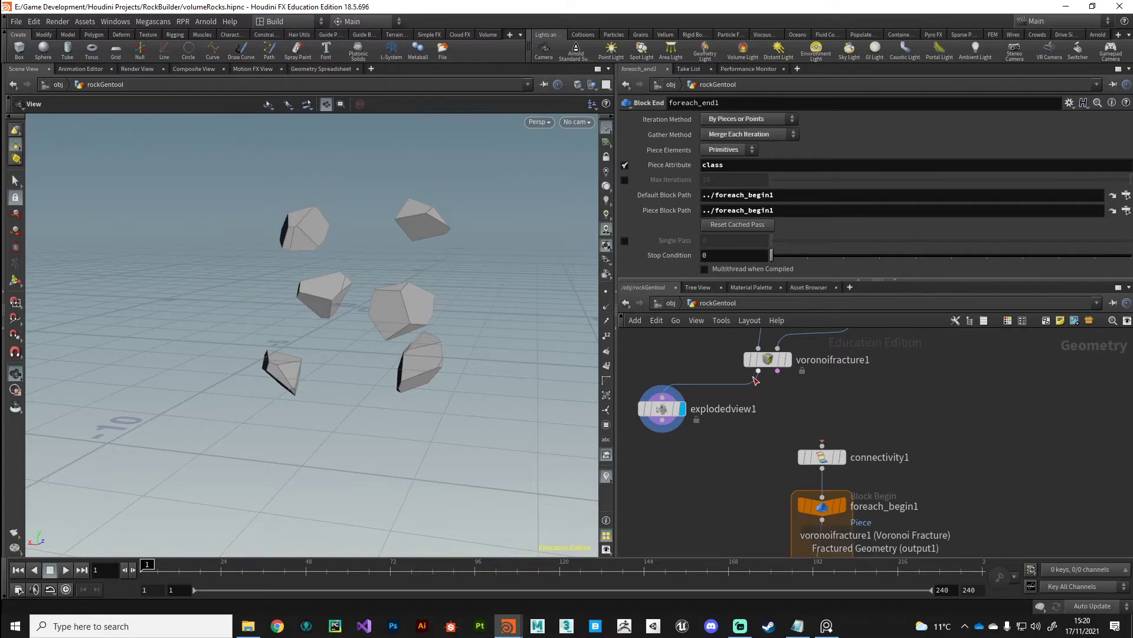
left_click(822, 450)
Display the loop's block begin node and inspect the single fractured piece.
middle_click_drag(845, 513, 821, 410)
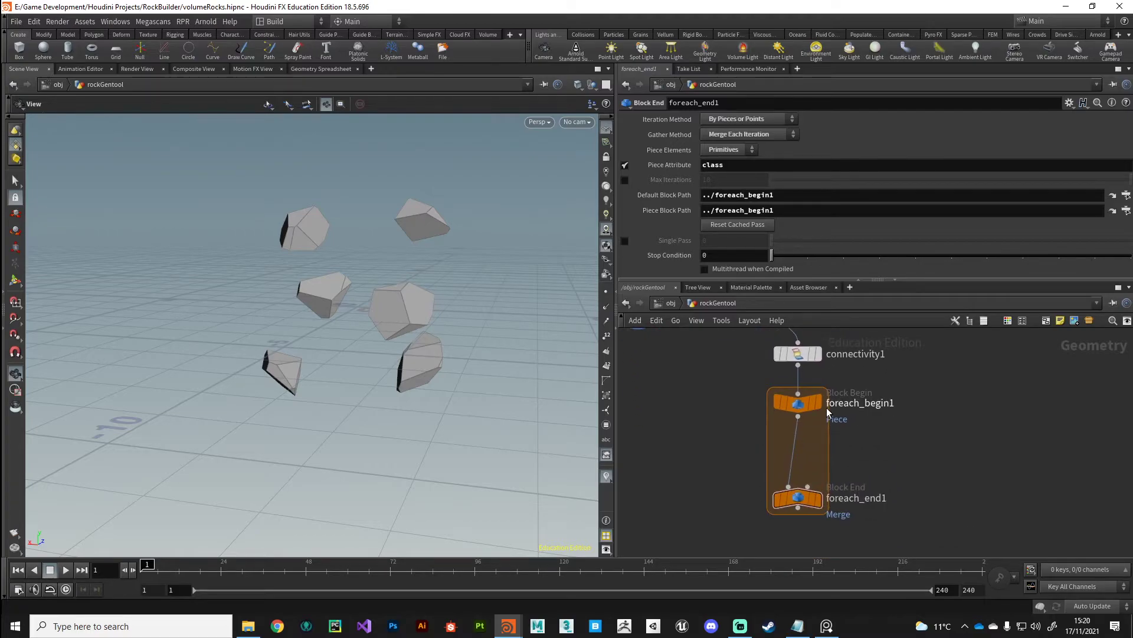
left_click(819, 406)
left_click_drag(484, 419, 296, 334)
Space the loop's block begin and block end nodes further apart to make room between them.
middle_click_drag(706, 497, 706, 434)
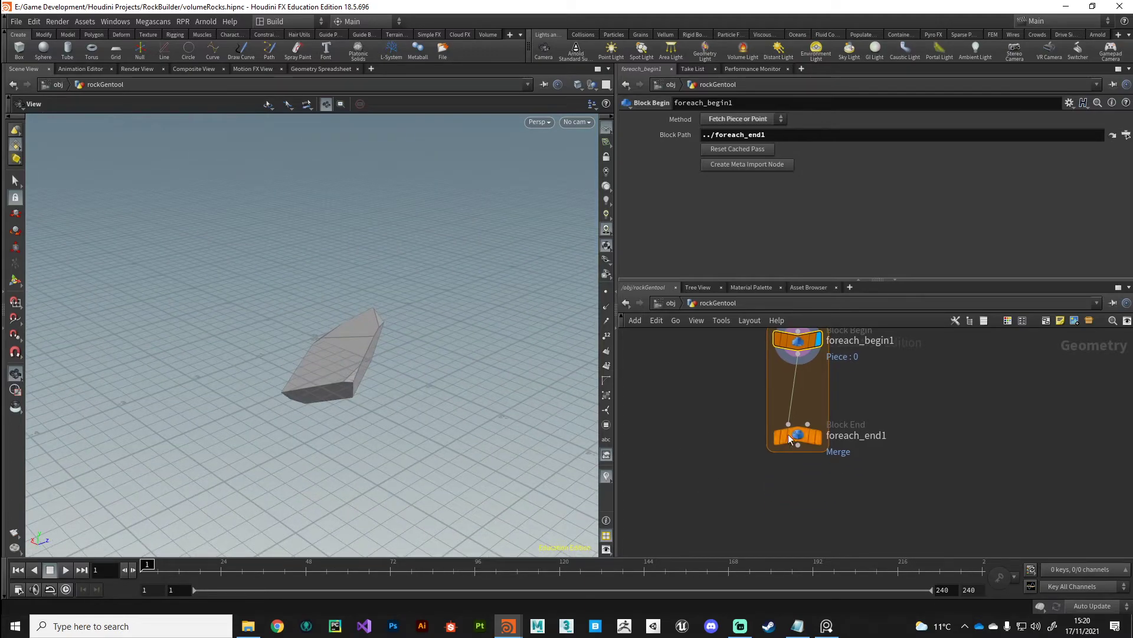
left_click_drag(798, 436, 805, 502)
scroll(787, 434, "down", 3)
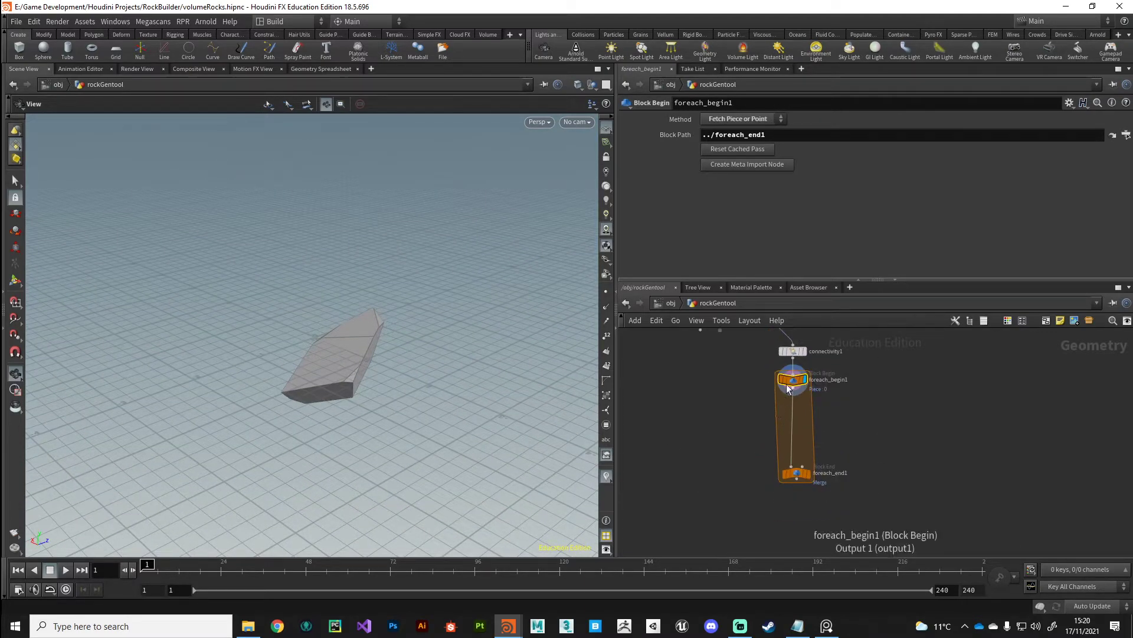
left_click_drag(792, 380, 792, 375)
left_click_drag(796, 474, 796, 491)
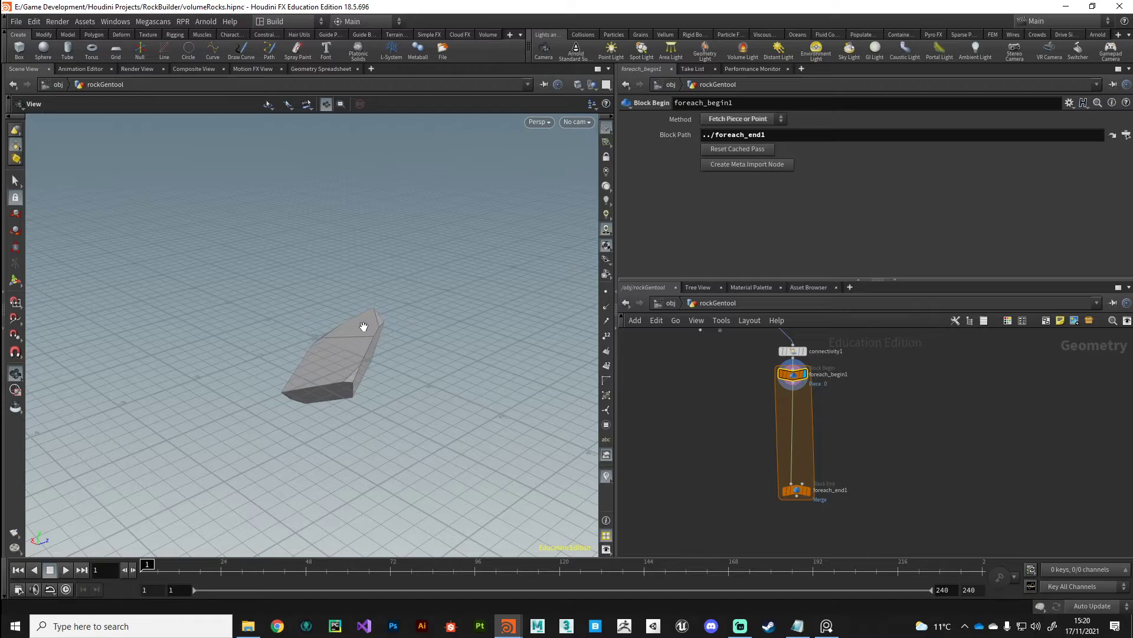
Insert a Match Size node on the wire between the loop's begin and end blocks and display it.
key("Tab")
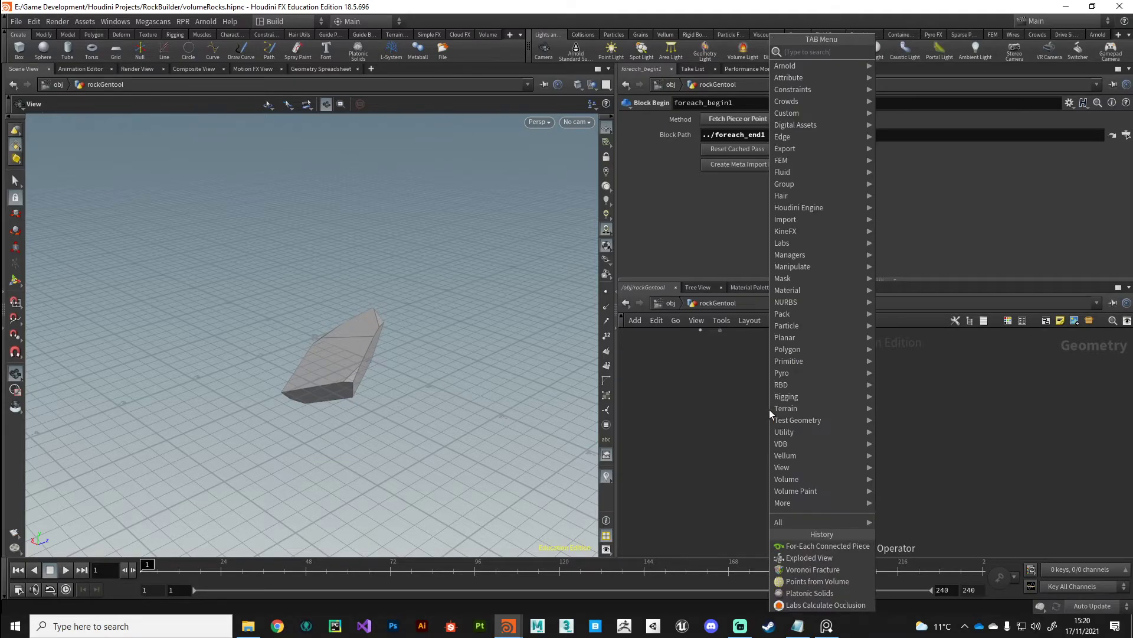
type("axi")
key("Down")
key("Return")
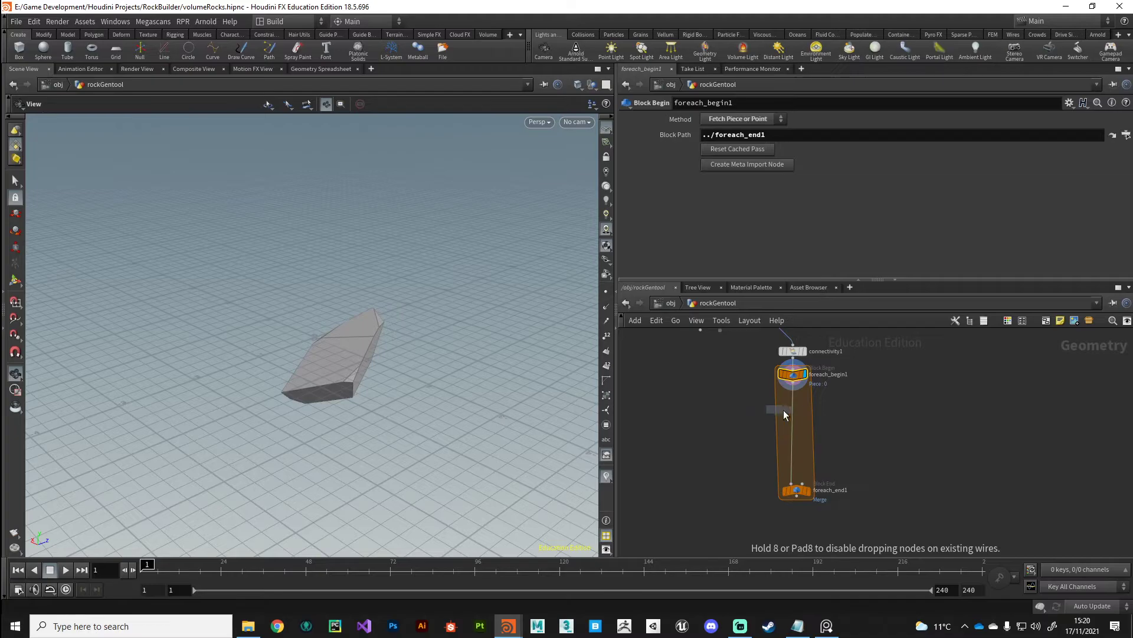
left_click(793, 411)
left_click_drag(793, 411, 789, 411)
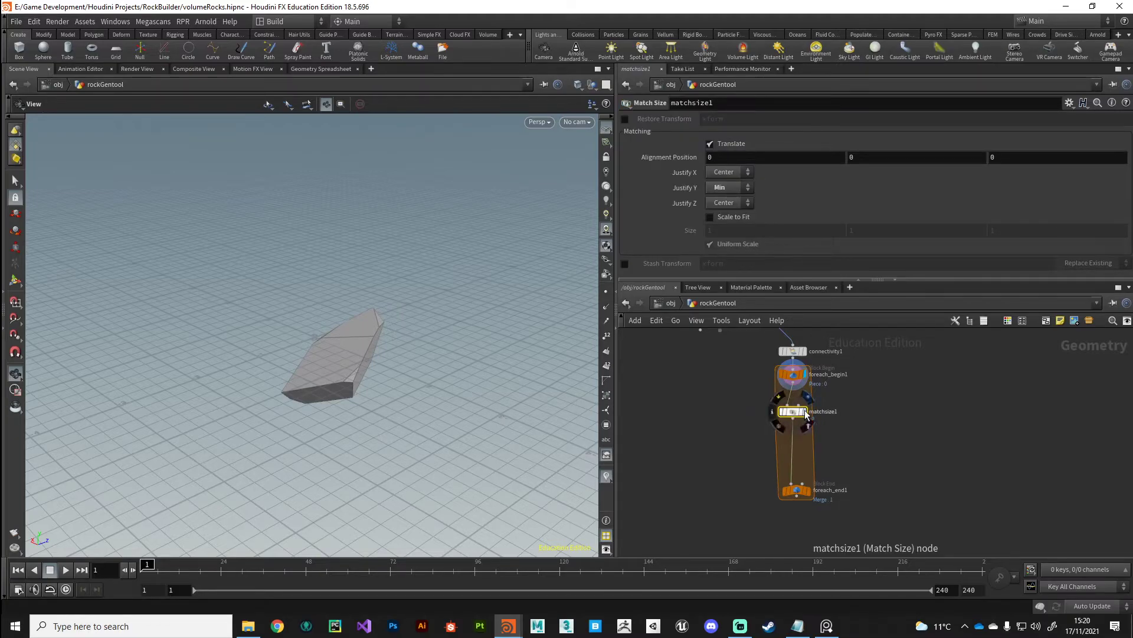
left_click(804, 411)
Set the Match Size node's Justify Y to Center and inspect the piece at the origin.
left_click_drag(409, 366, 375, 347)
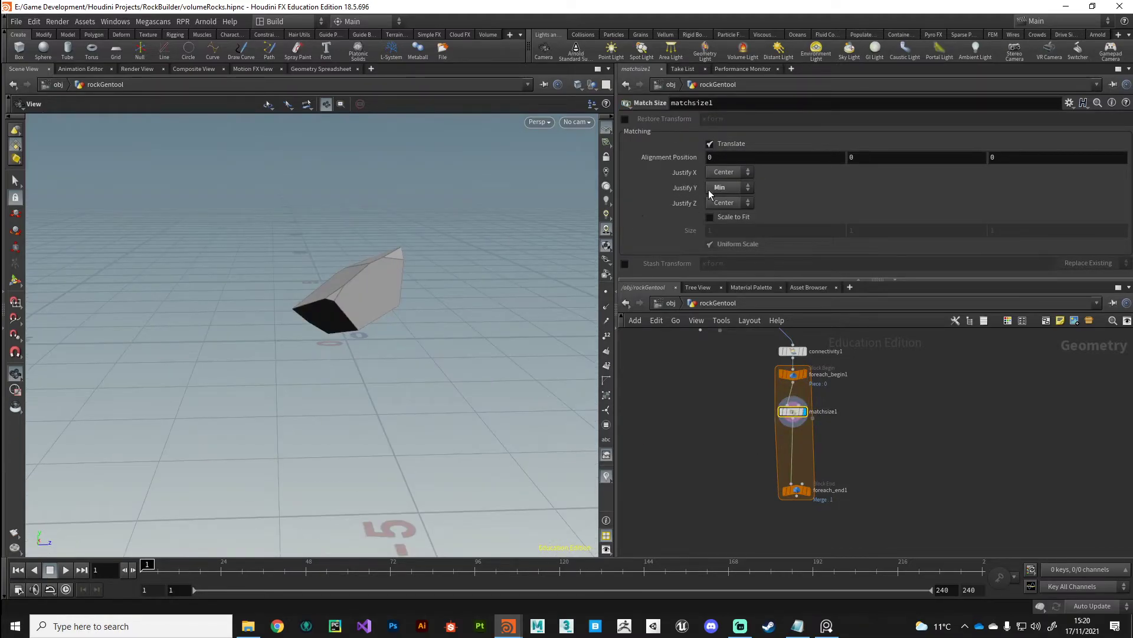
left_click(729, 187)
left_click(723, 202)
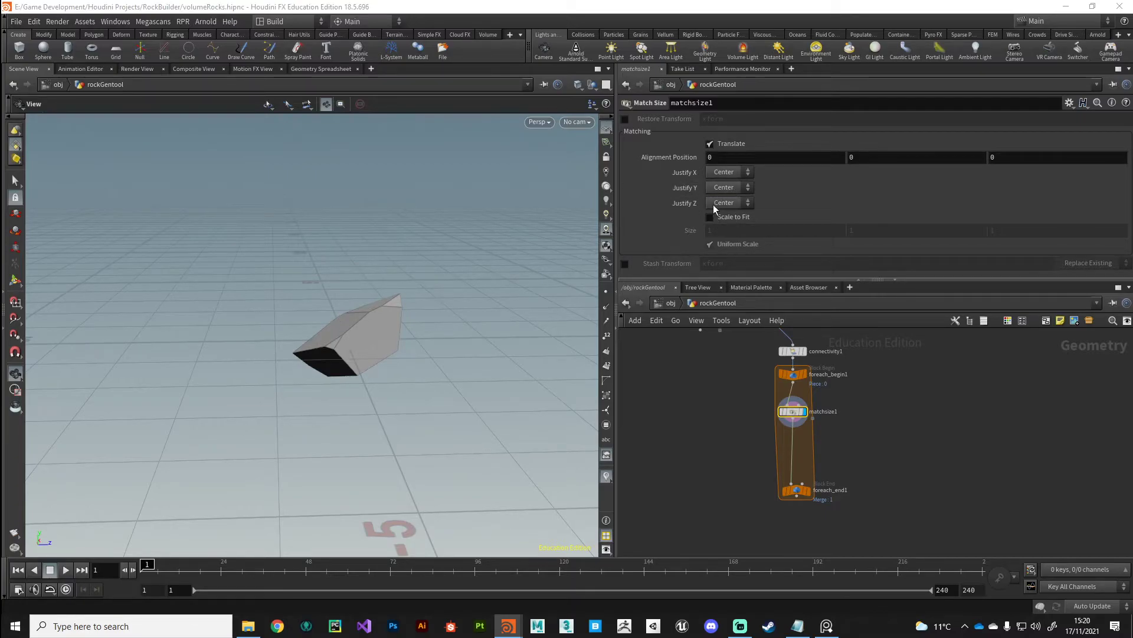
left_click_drag(349, 422, 248, 378)
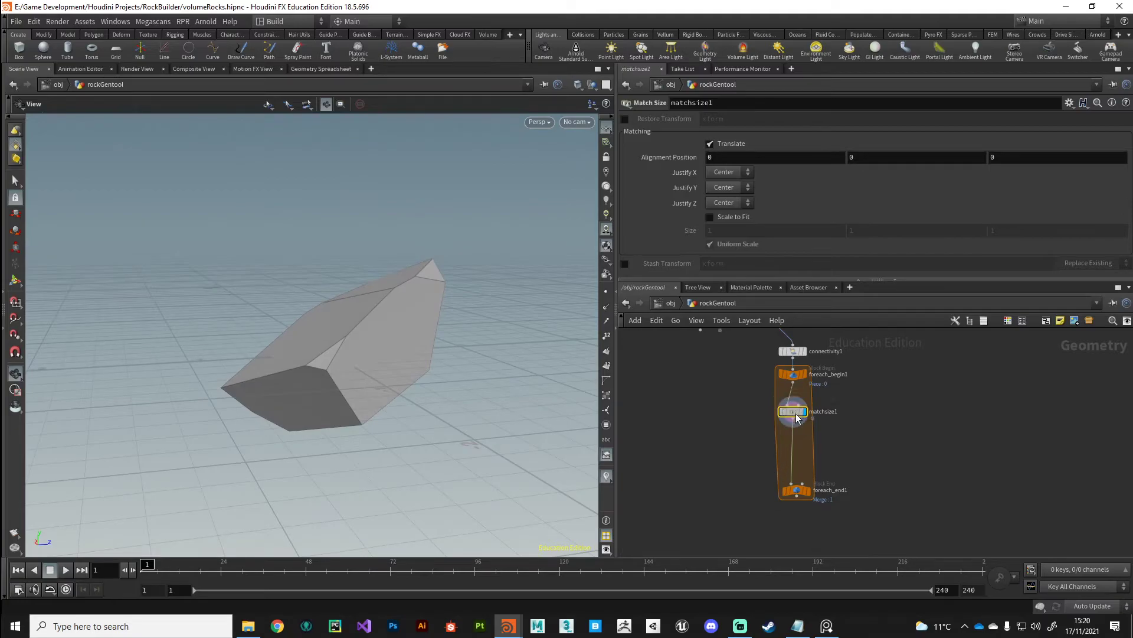
Reposition the Match Size and block end nodes, then display the block end and inspect the merged, overlapping pieces.
left_click_drag(796, 414, 796, 430)
middle_click_drag(737, 512, 738, 471)
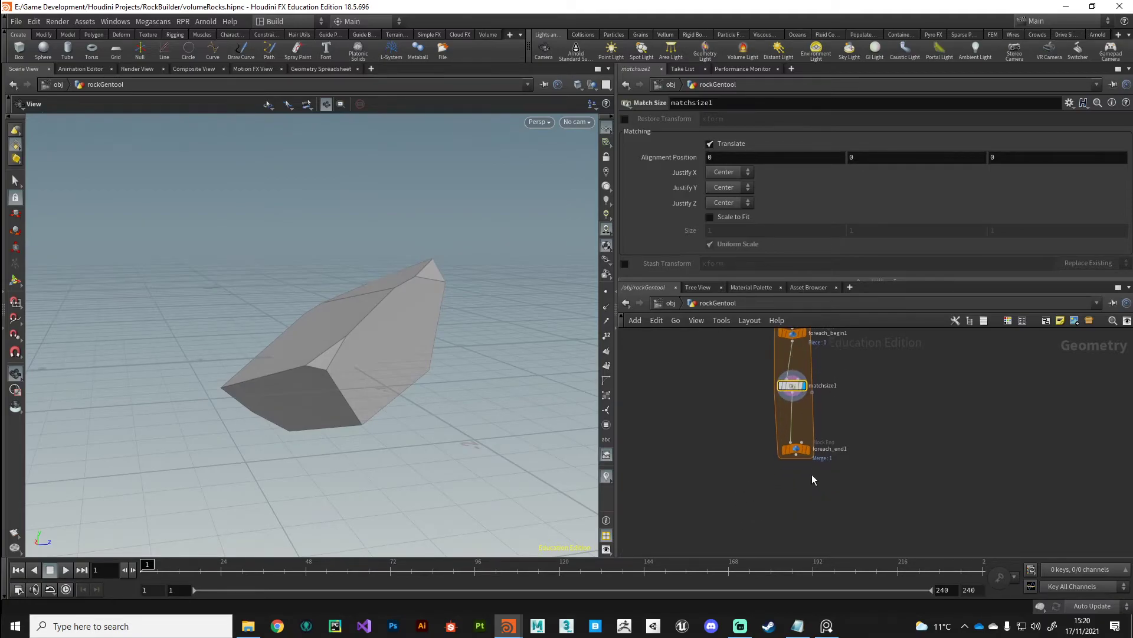
left_click_drag(799, 449, 798, 440)
left_click(805, 442)
left_click(806, 444)
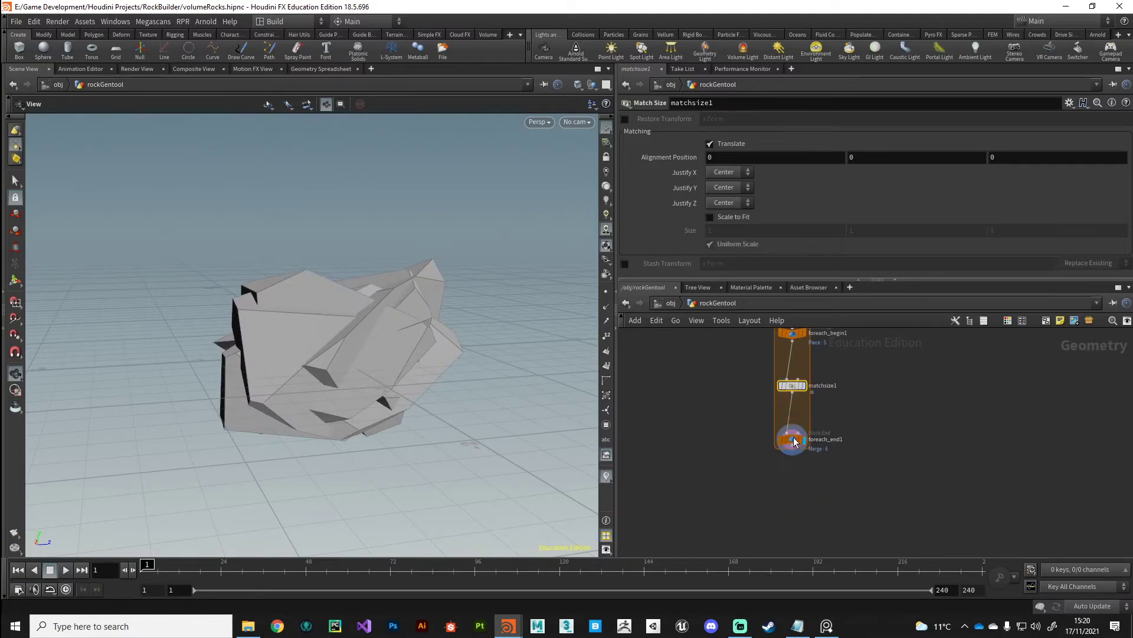
left_click(792, 439)
left_click_drag(286, 425, 308, 414)
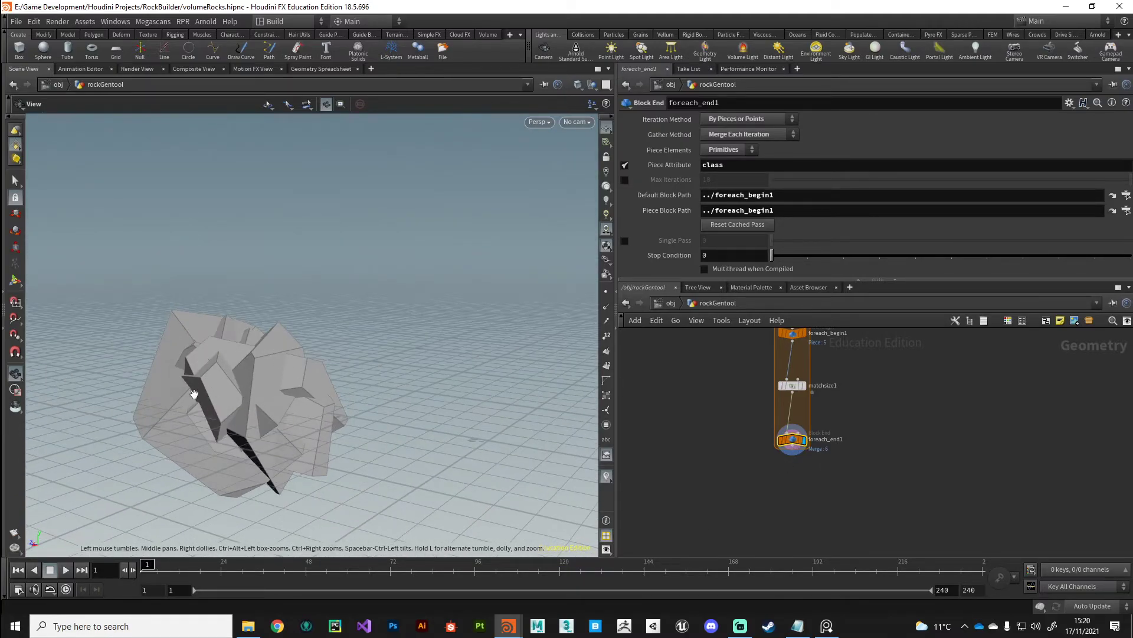
left_click_drag(306, 462, 354, 496)
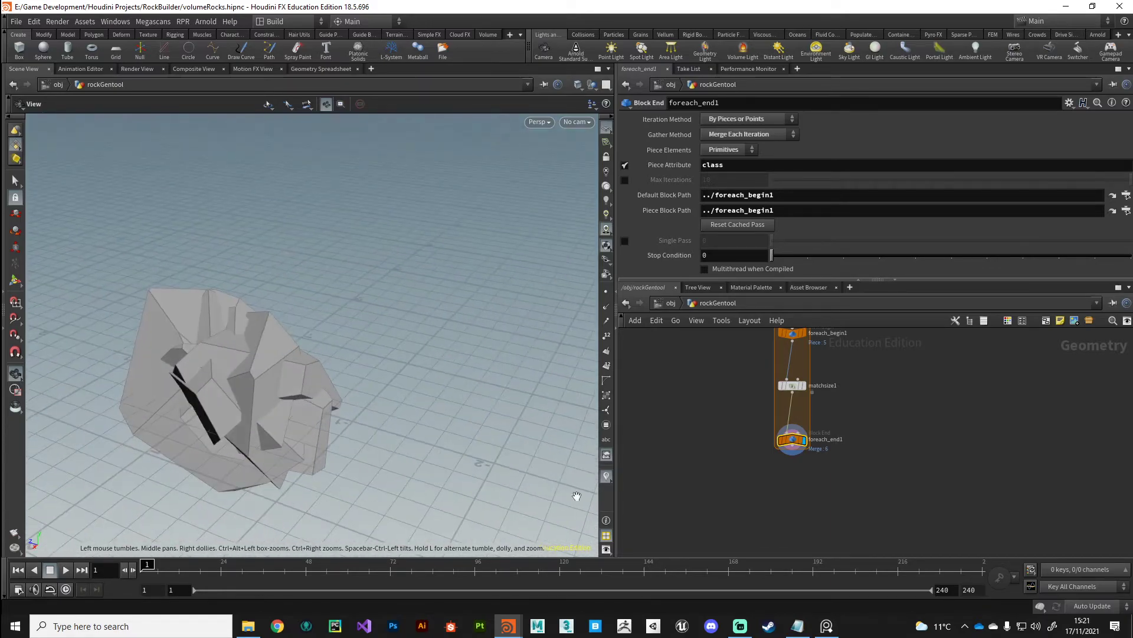
Display the Match Size node again and space it and the block end further apart inside the loop.
left_click(803, 386)
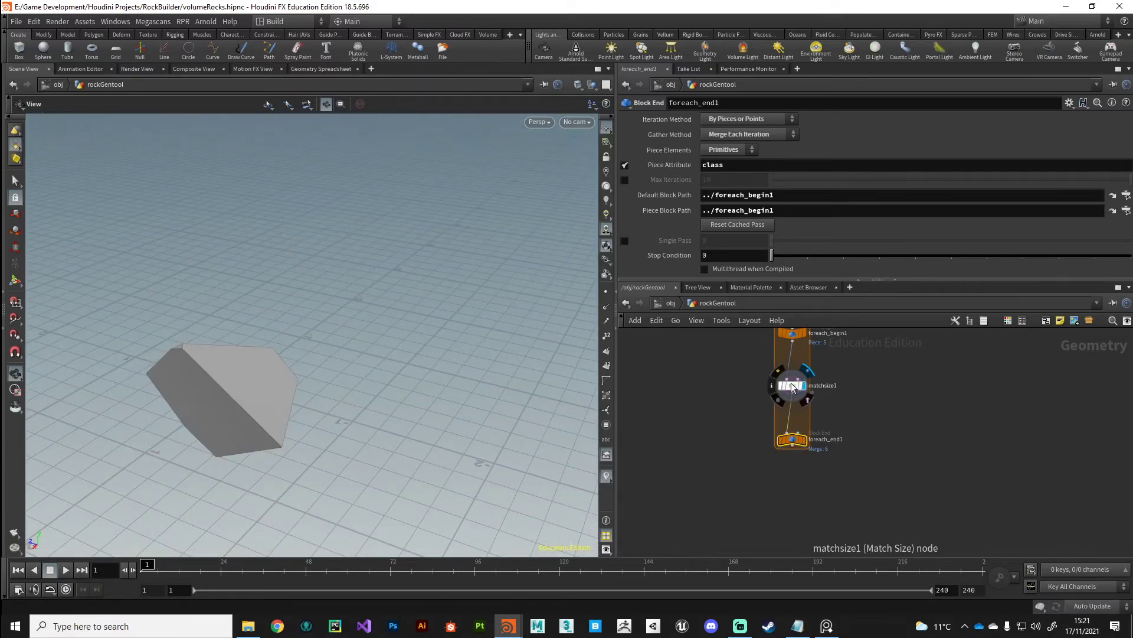
left_click_drag(791, 386, 791, 361)
middle_click_drag(724, 433, 754, 469)
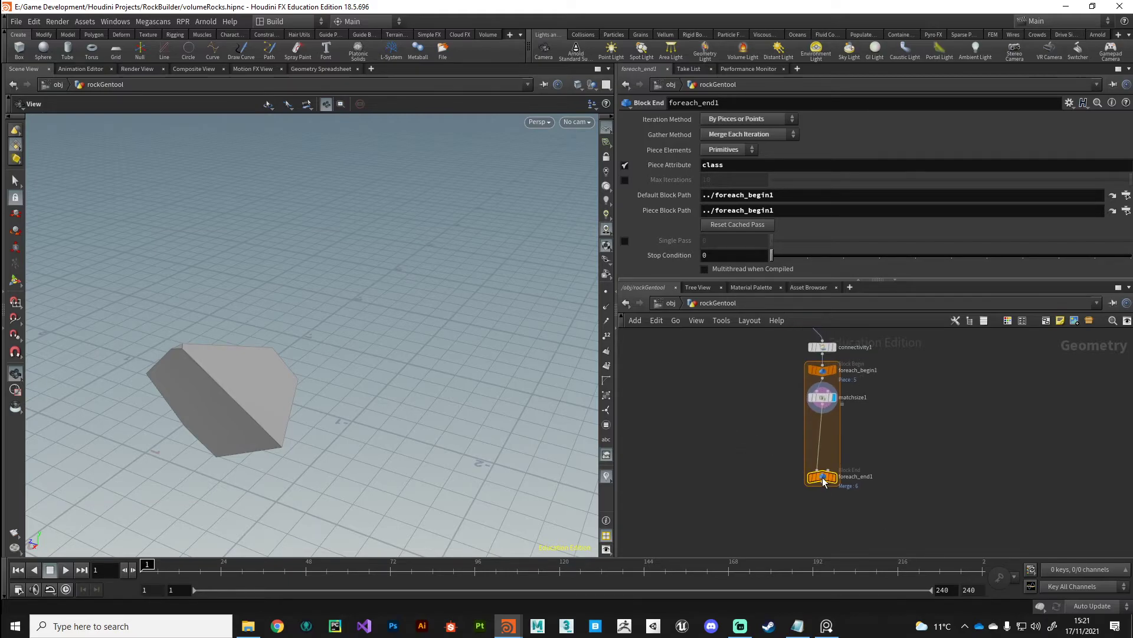
left_click_drag(823, 477, 829, 517)
middle_click_drag(738, 385, 762, 464)
scroll(317, 456, "down", 2)
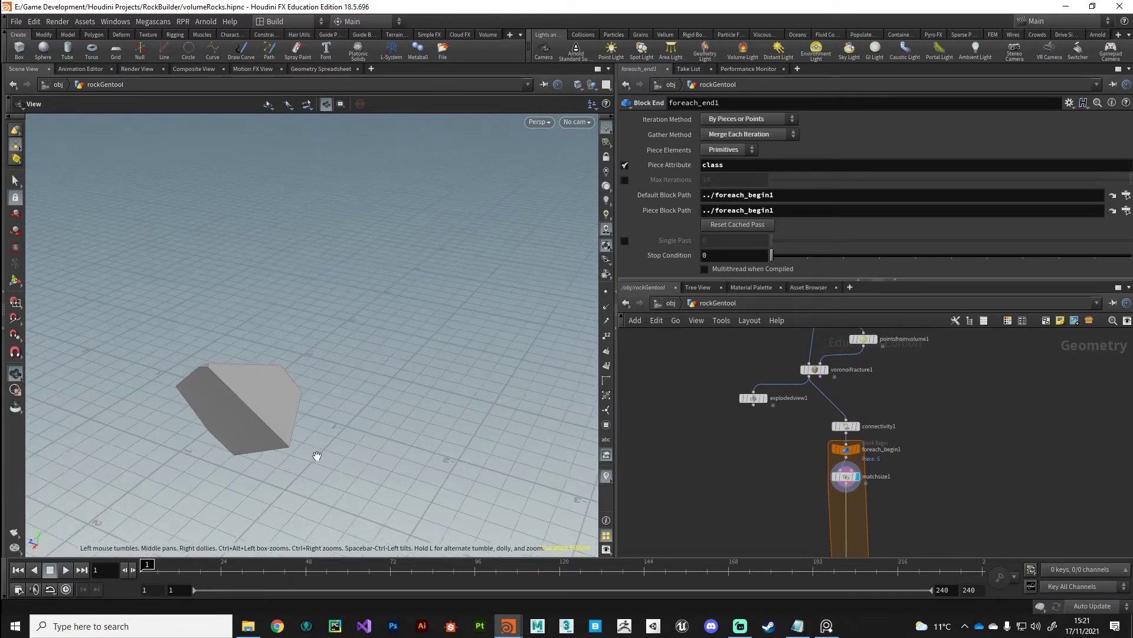
left_click_drag(317, 456, 348, 413)
middle_click_drag(844, 492, 819, 398)
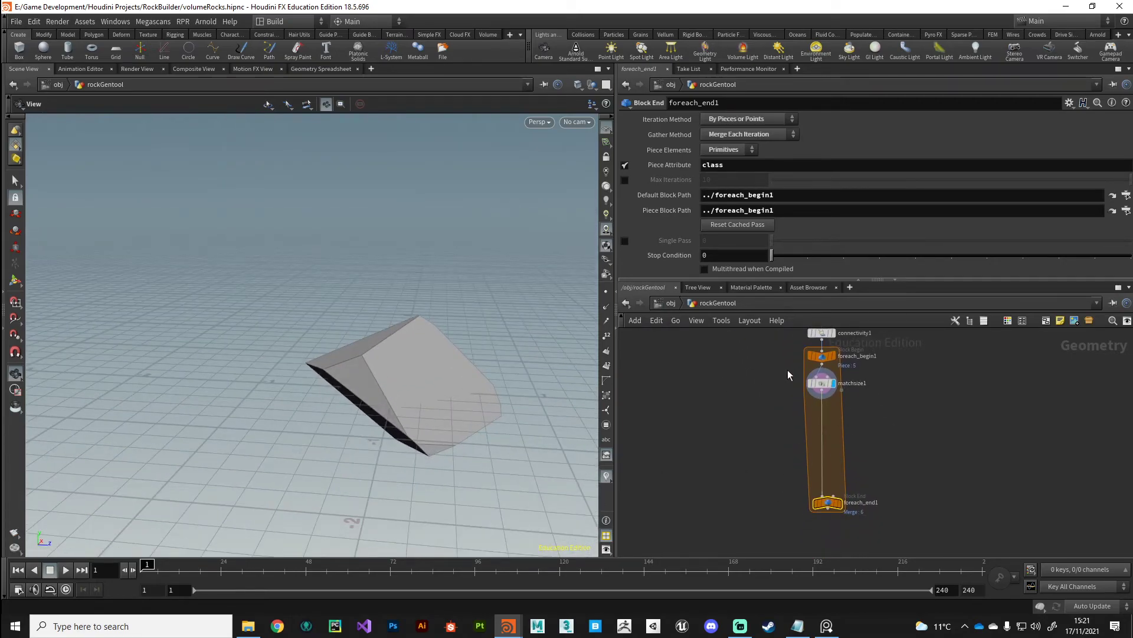